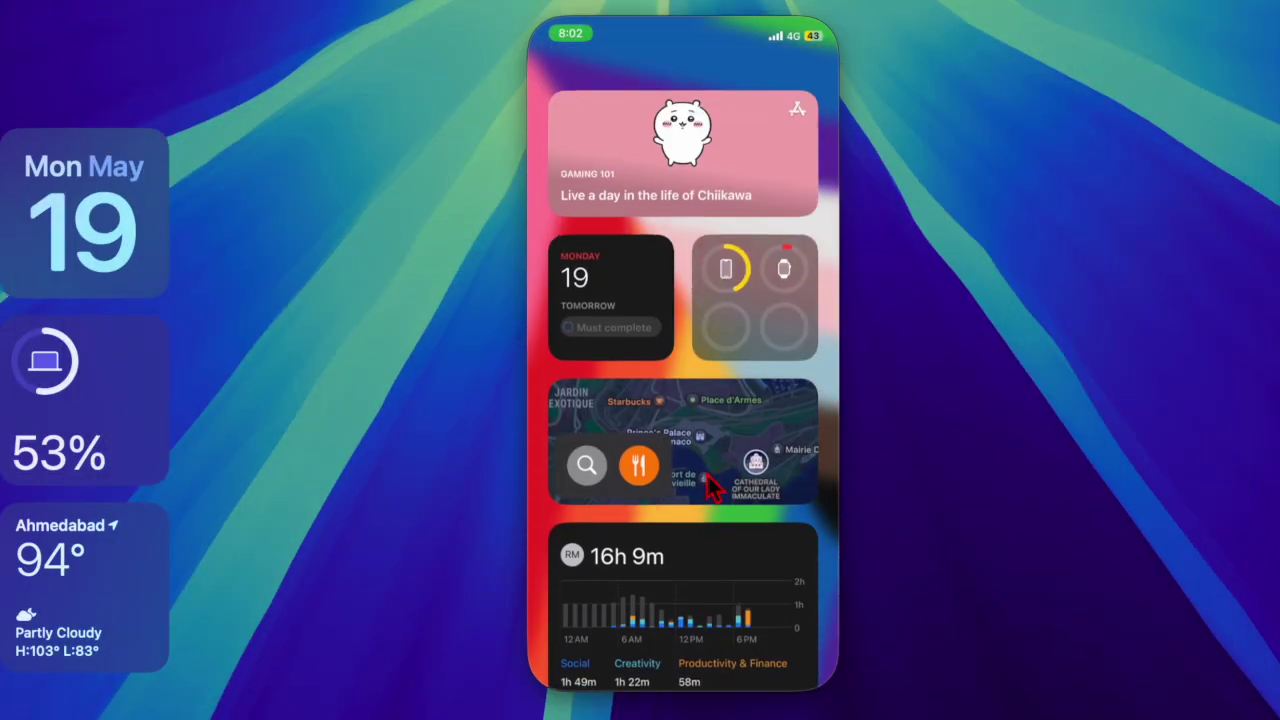
Rearrange the Home Screen by moving the WhatsApp widget to the bottom row and the App Store widget to the last slot
scroll(757, 480, "right", 3)
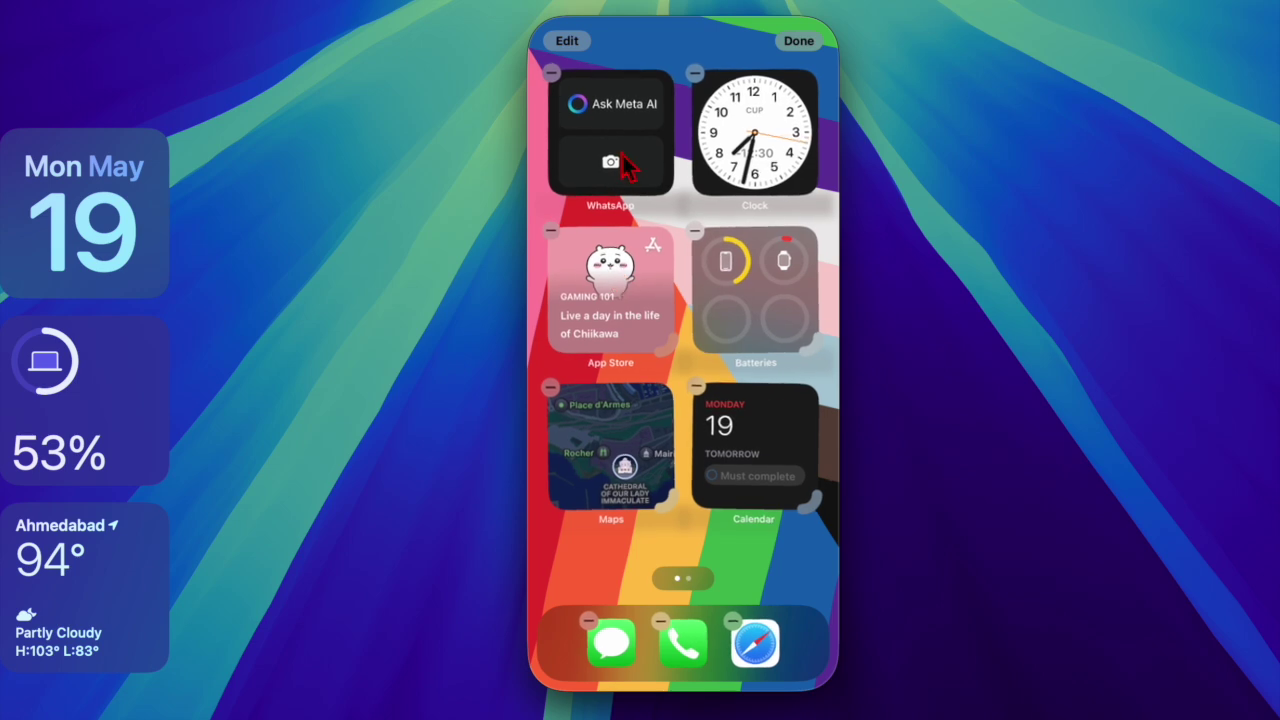
left_click_drag(634, 190, 623, 503)
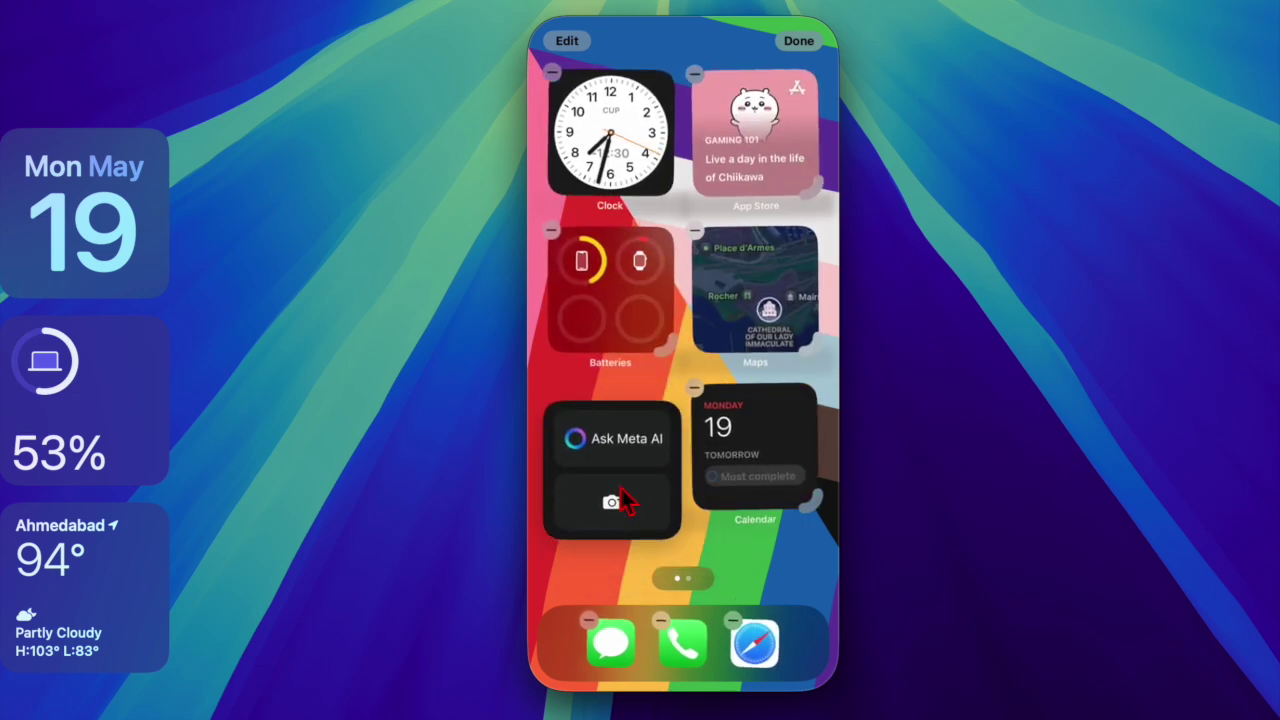
left_click_drag(752, 203, 752, 470)
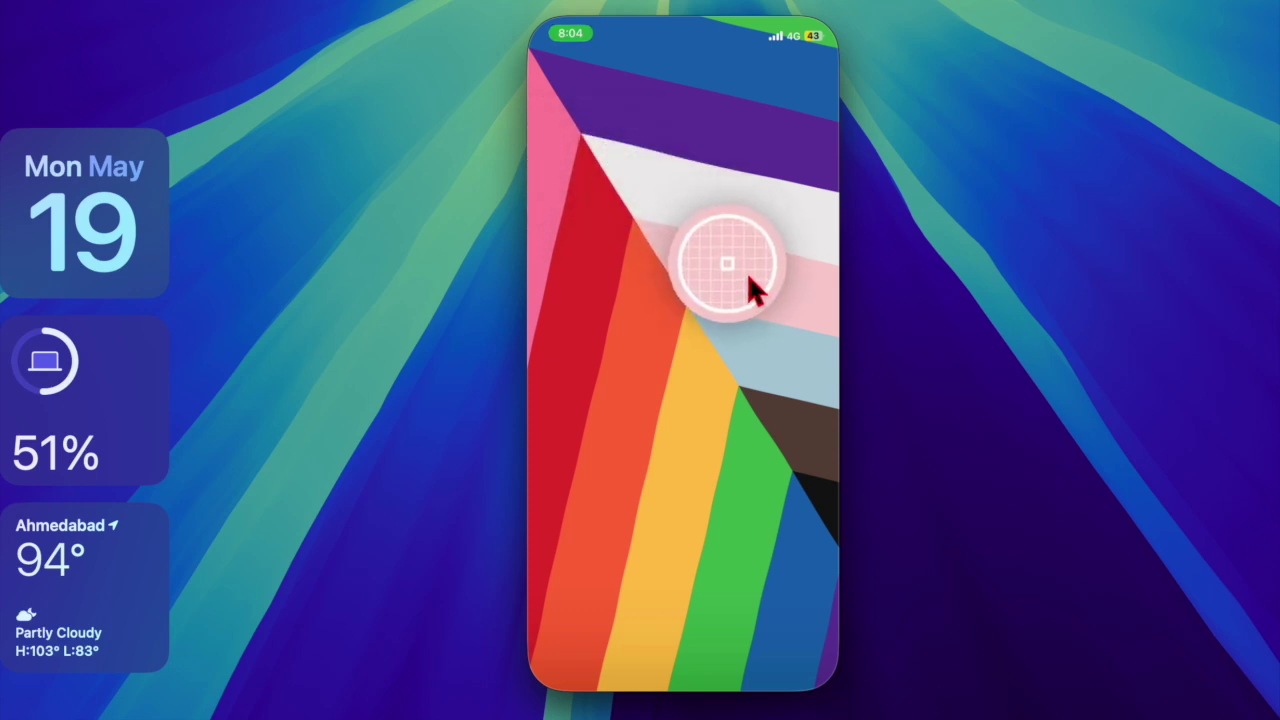
Sample a colour from the wallpaper with the eyedropper
left_click(786, 355)
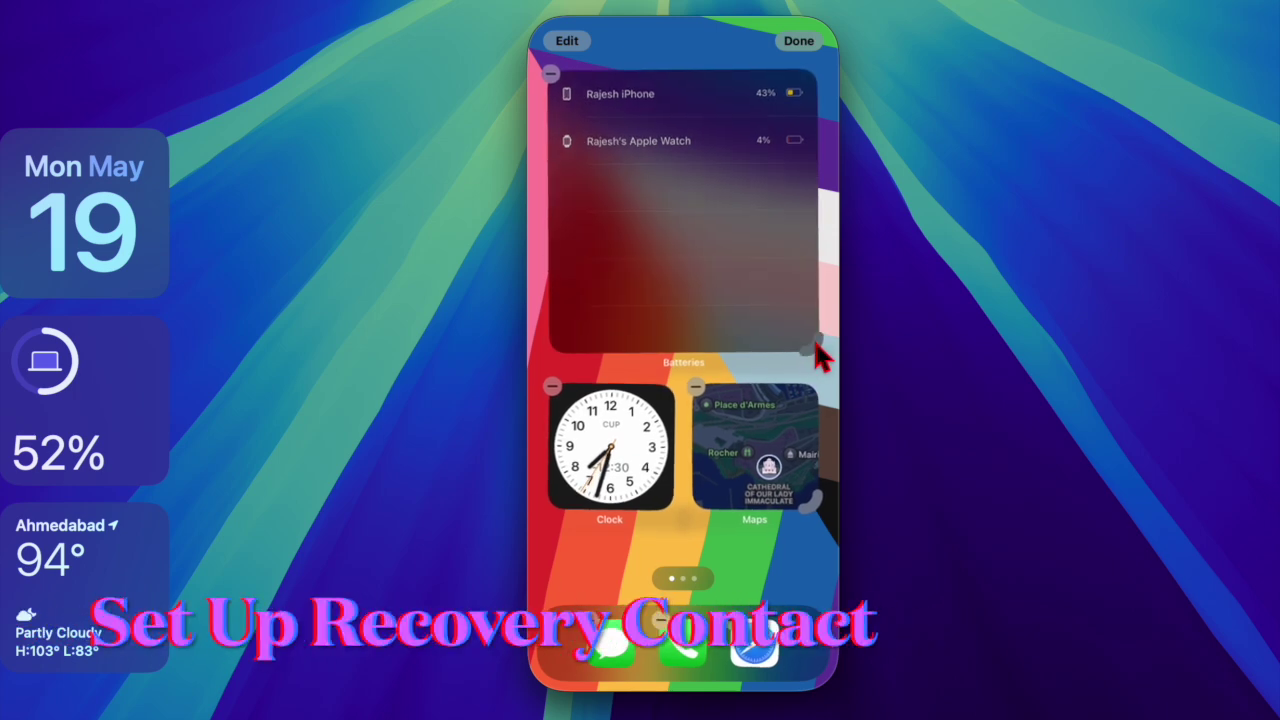
Shrink the large Batteries widget to the small size and move it into the Clock widget's slot beside it
left_click_drag(813, 338, 709, 214)
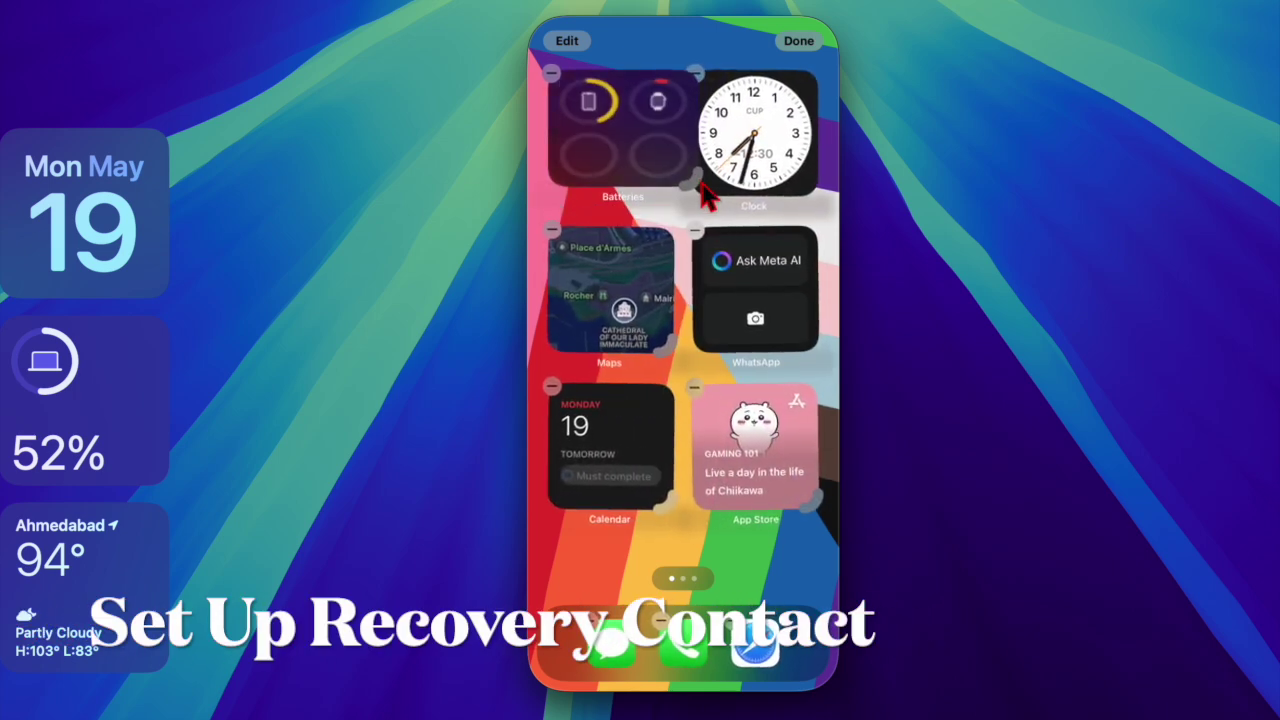
left_click_drag(620, 130, 762, 163)
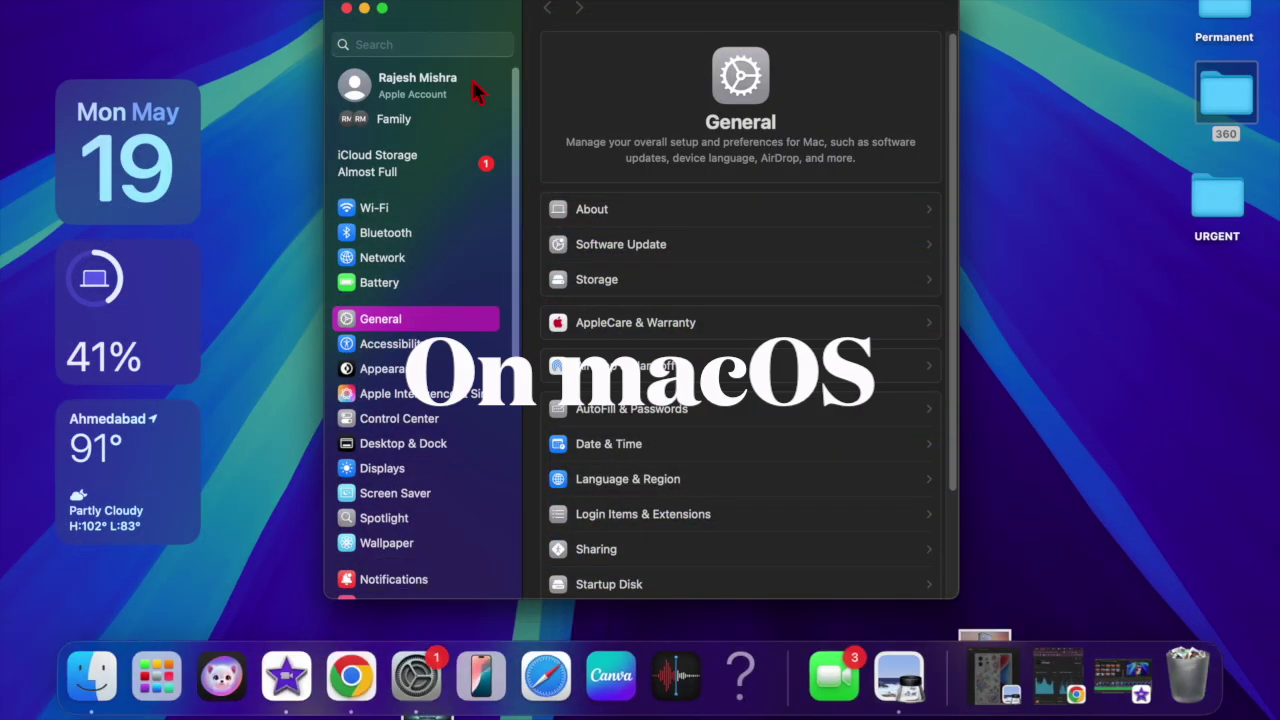
Open the Apple Account page in System Settings on the Mac
left_click(440, 85)
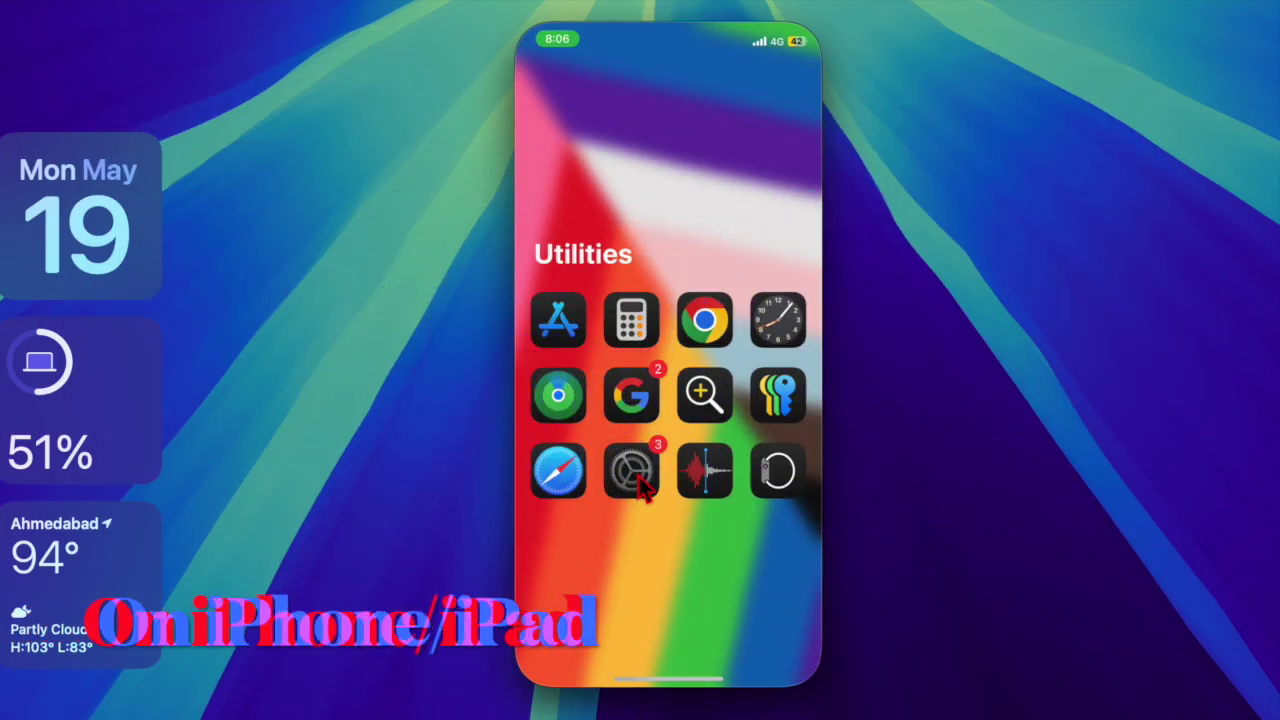
On the iPhone, start adding a recovery contact from the Apple Account's Sign-In & Security settings
left_click(640, 482)
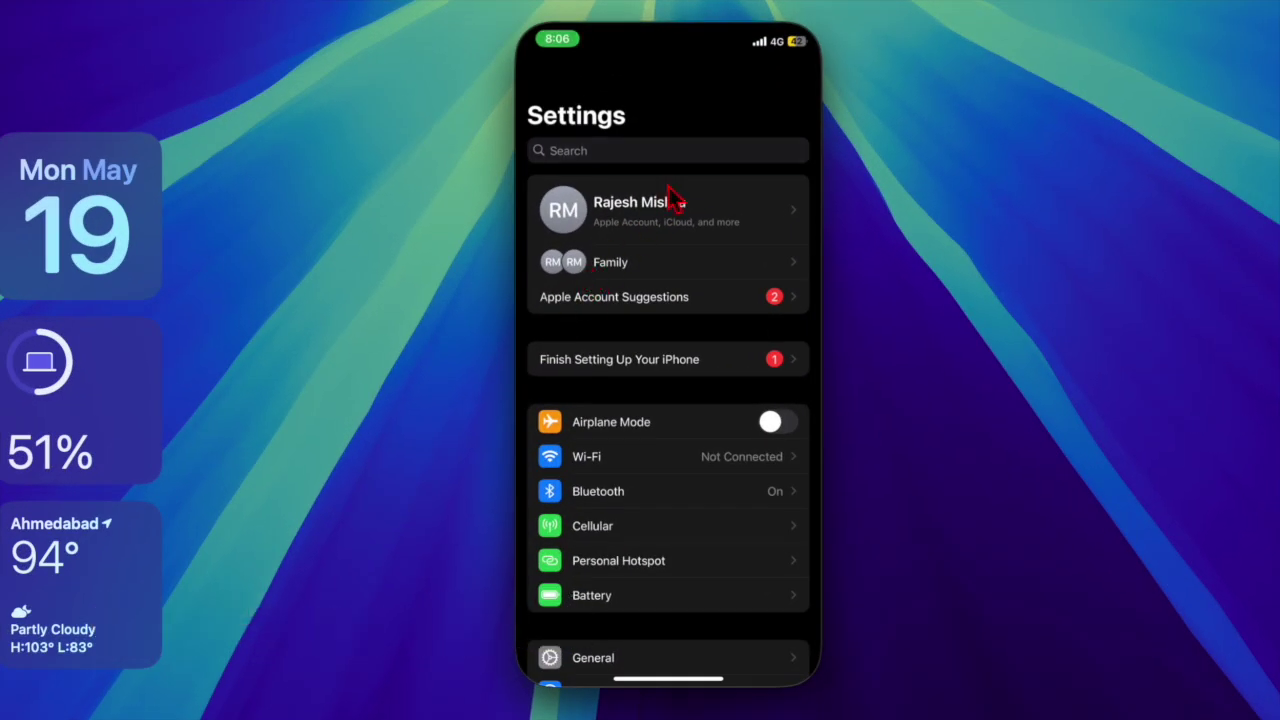
left_click(645, 212)
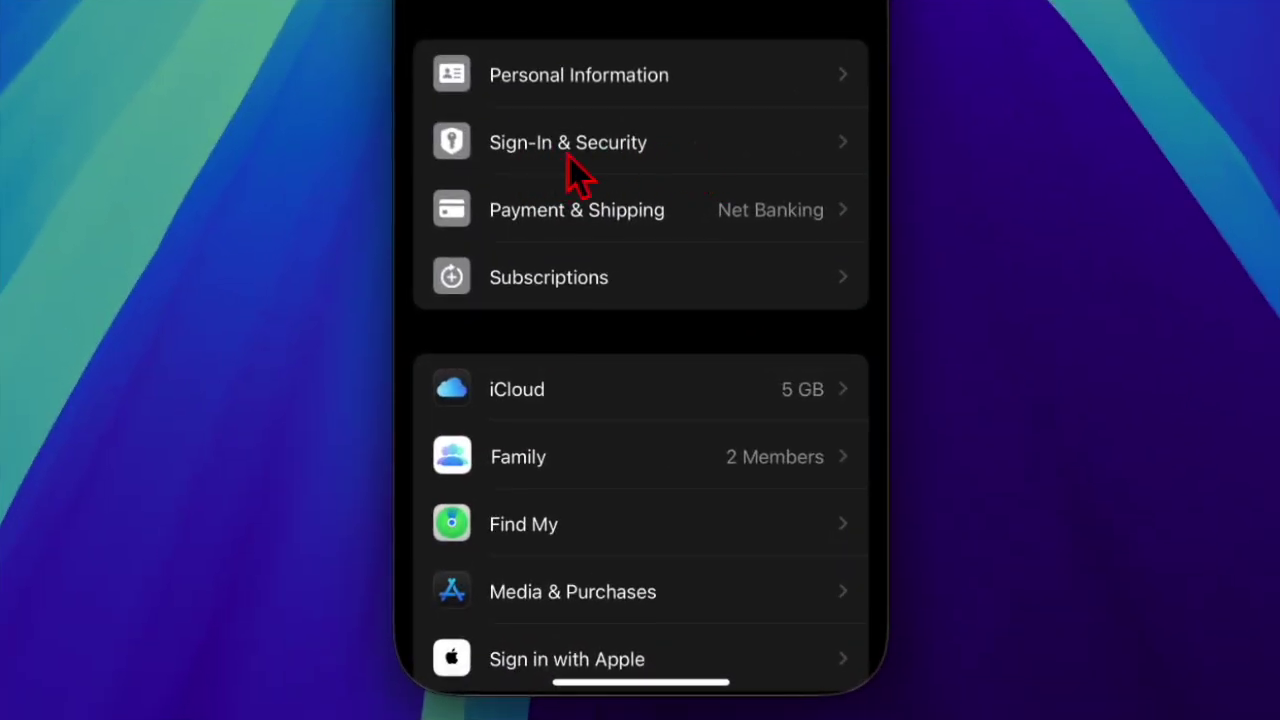
left_click(567, 158)
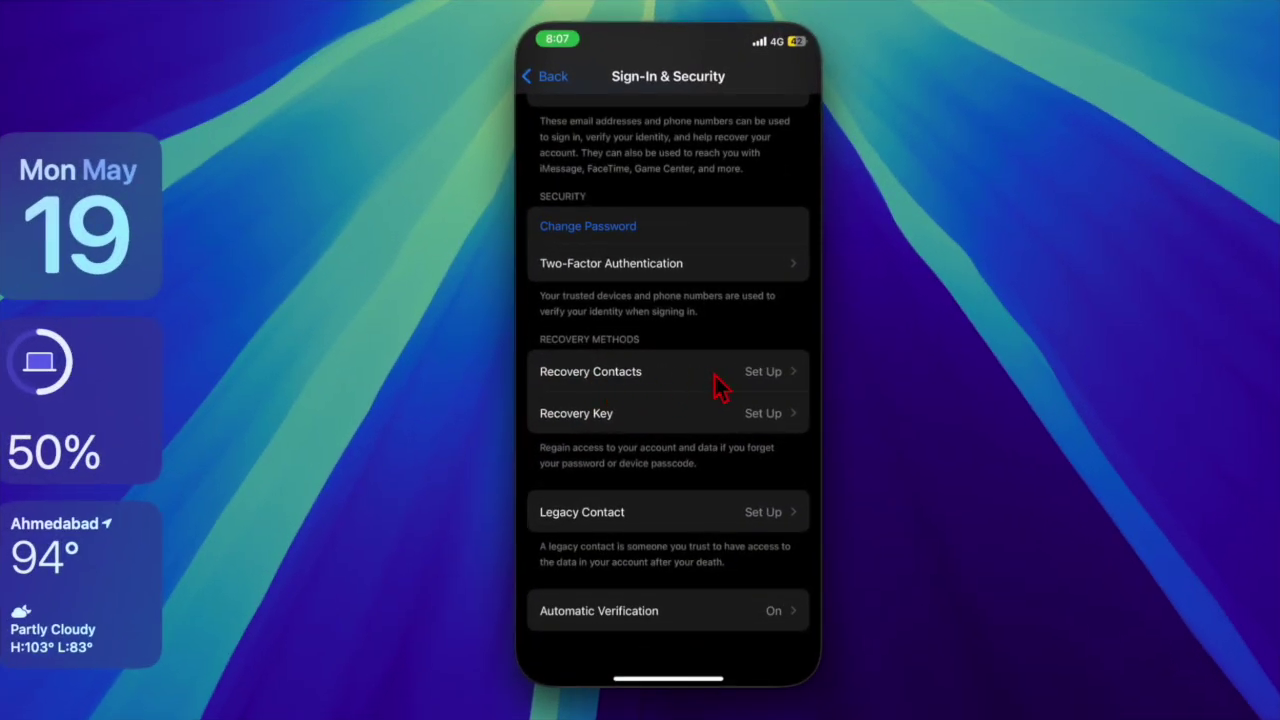
left_click(655, 380)
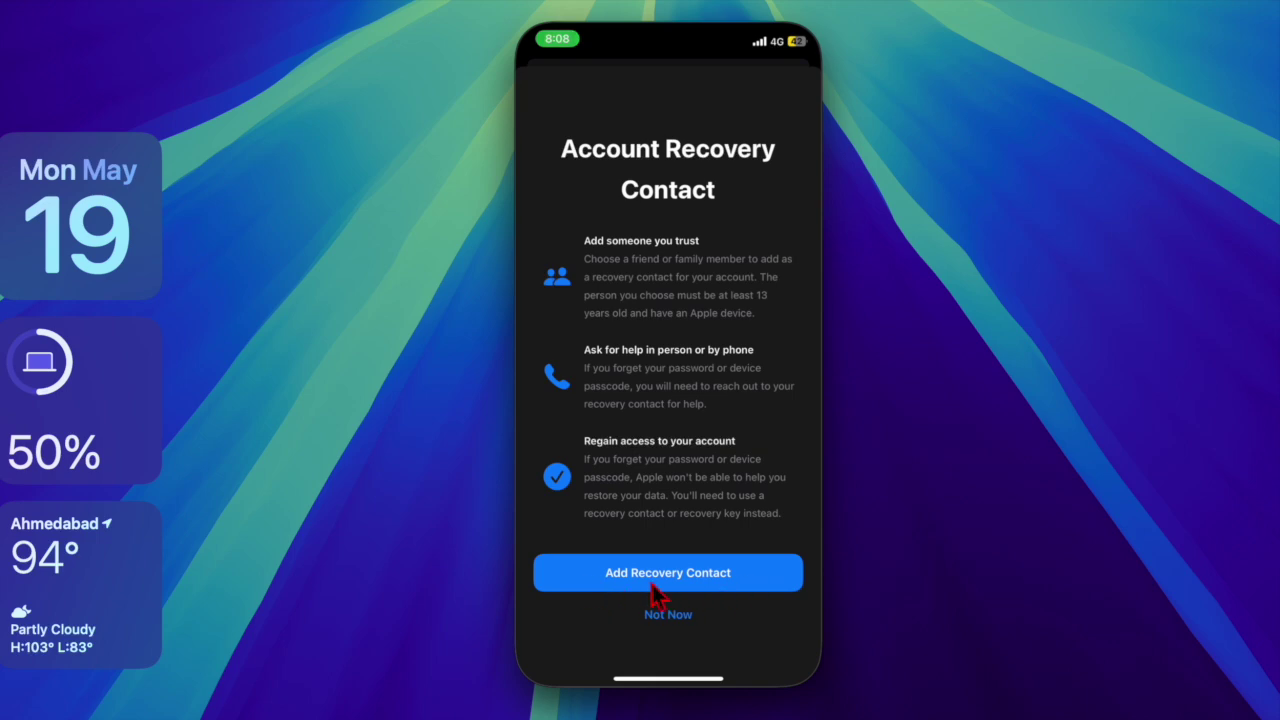
left_click(700, 585)
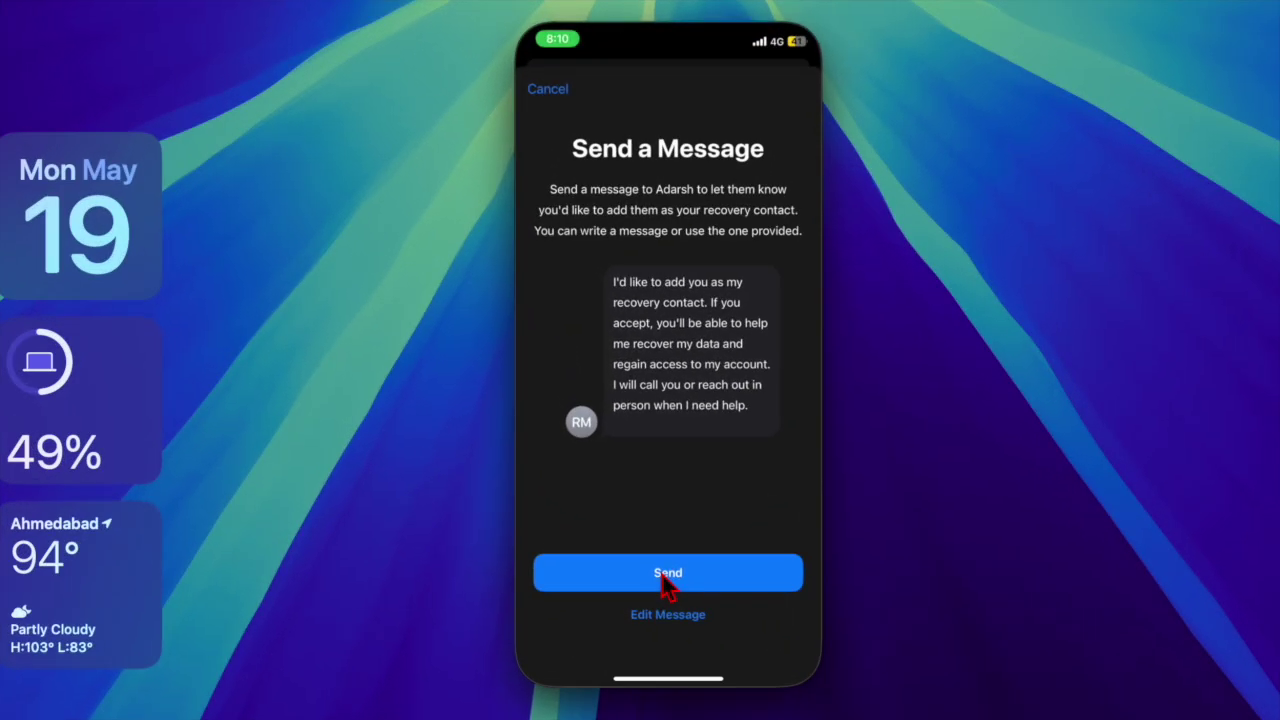
Send the recovery contact request with the provided message and finish the setup
left_click(664, 578)
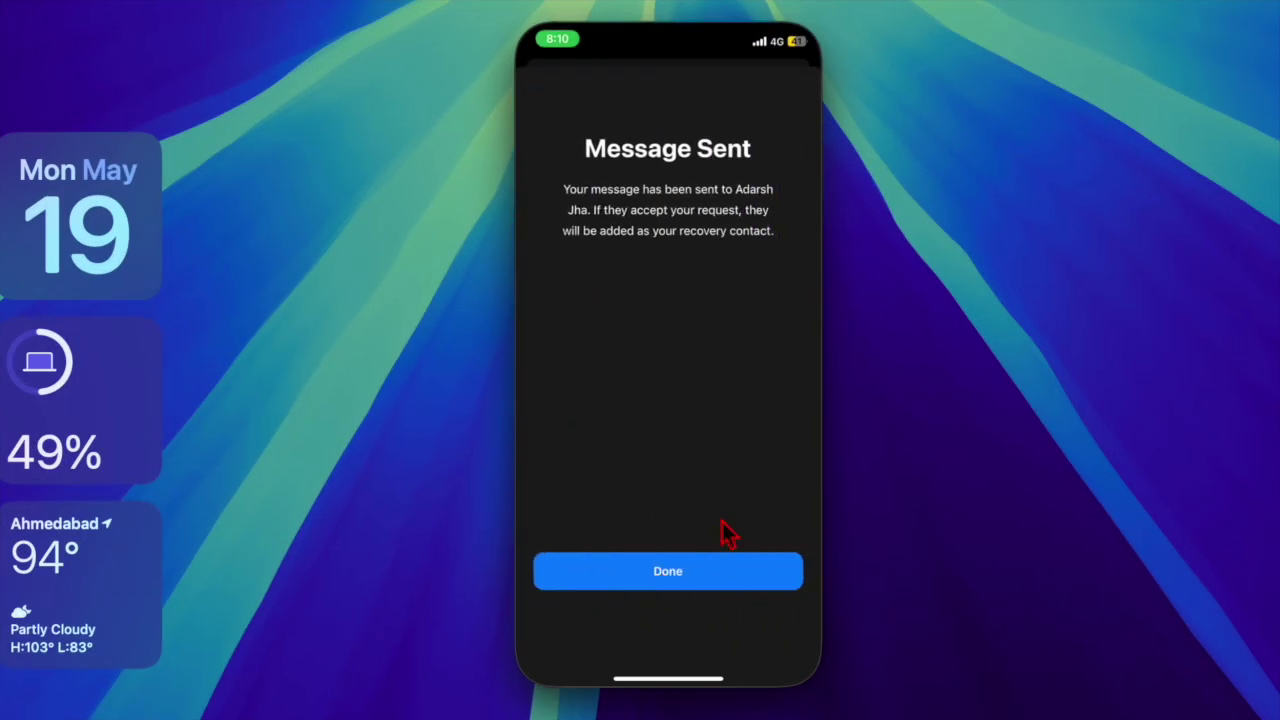
left_click(671, 576)
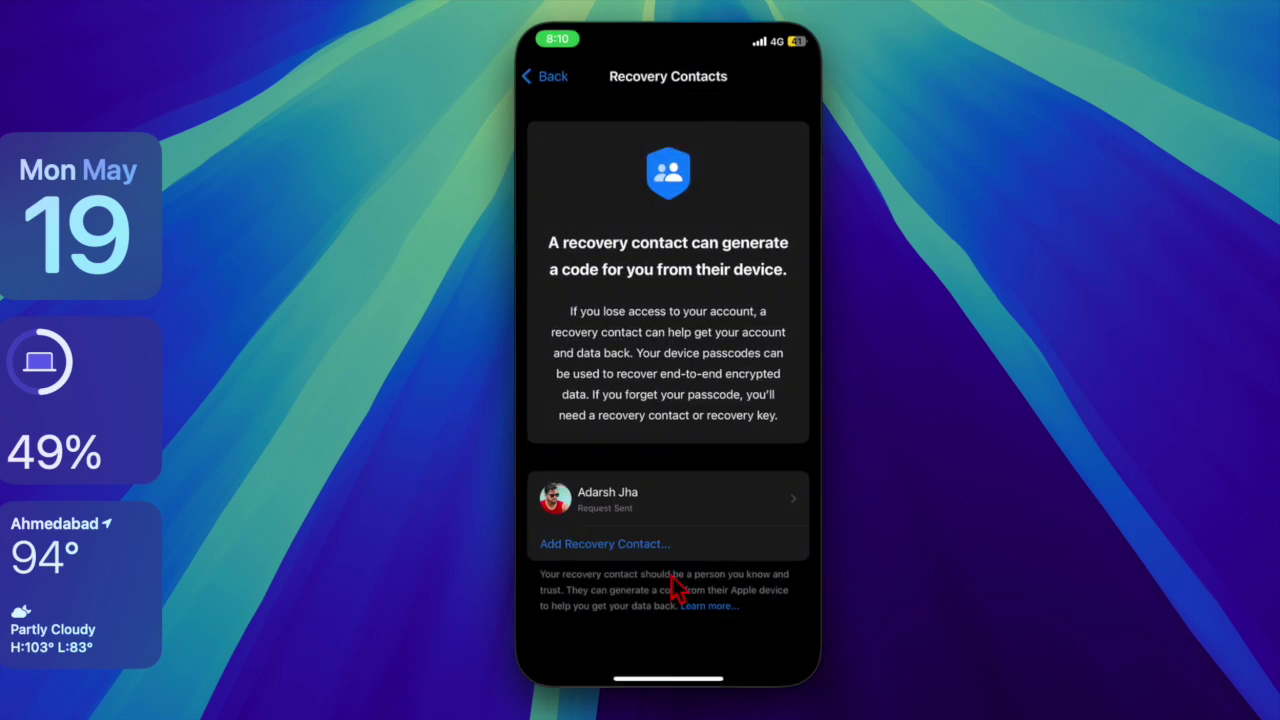
left_click(705, 472)
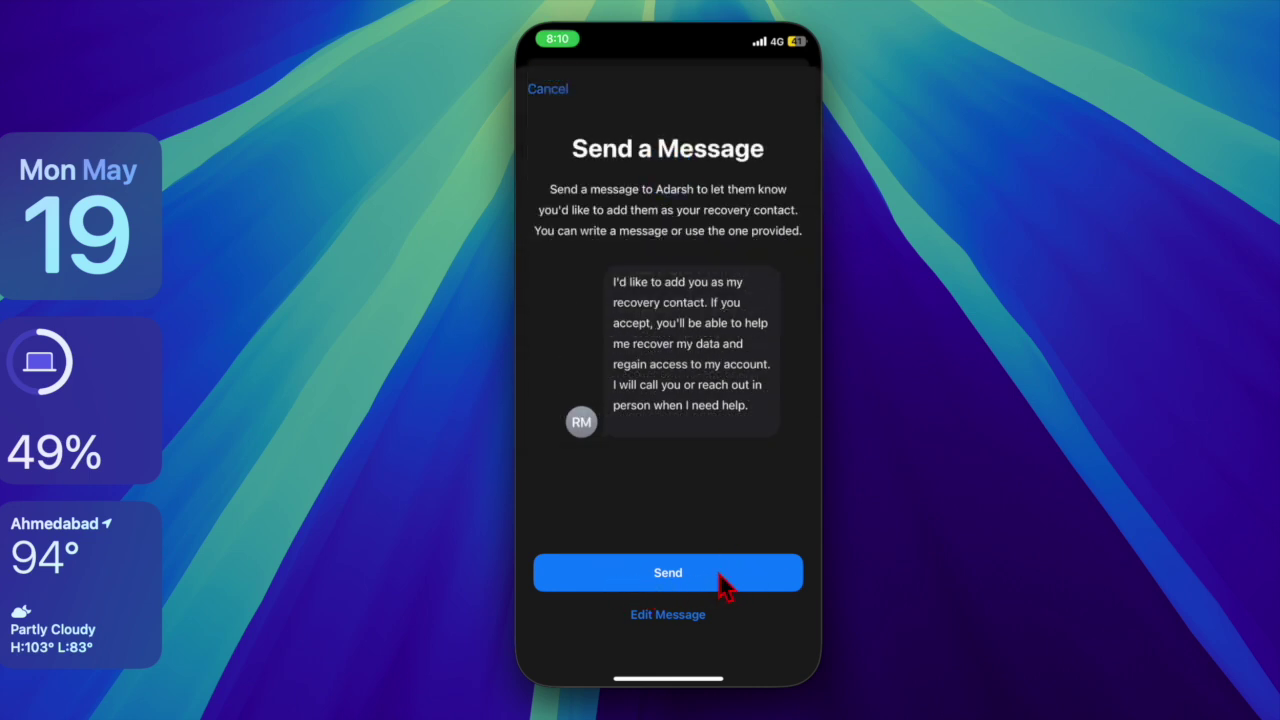
left_click(658, 577)
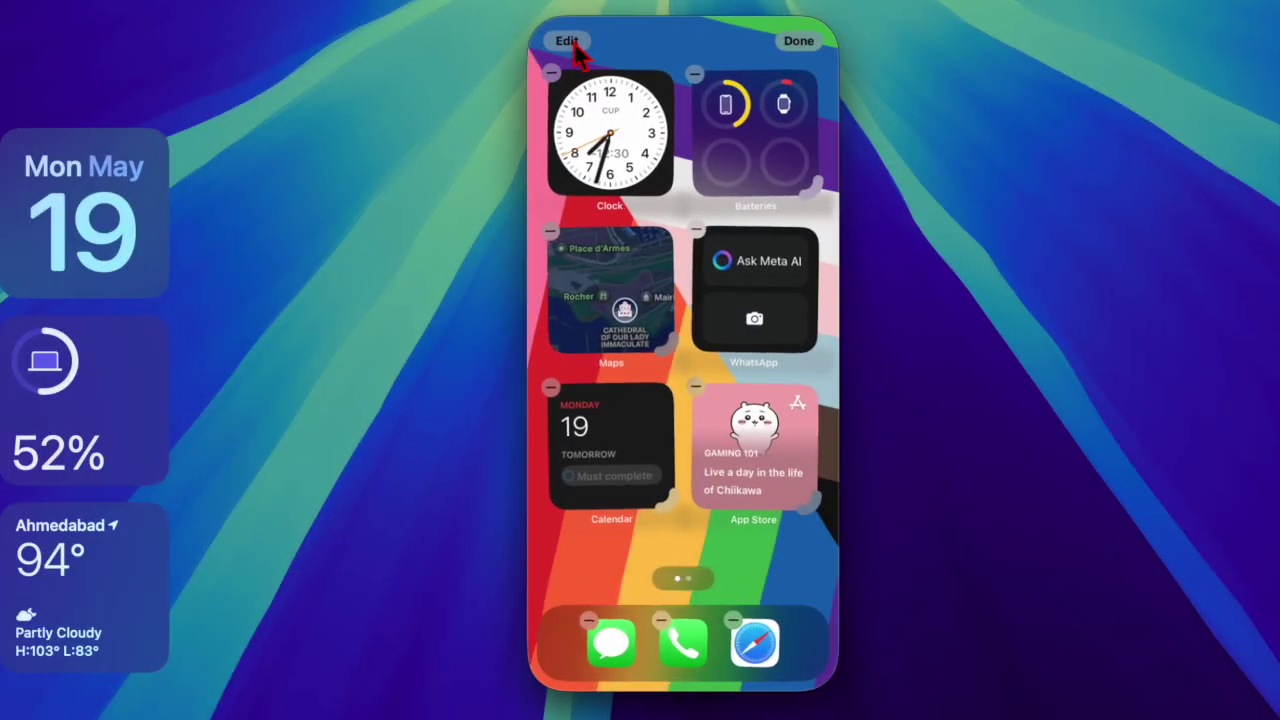
Start adding a new widget to the iPhone Home Screen
left_click(568, 42)
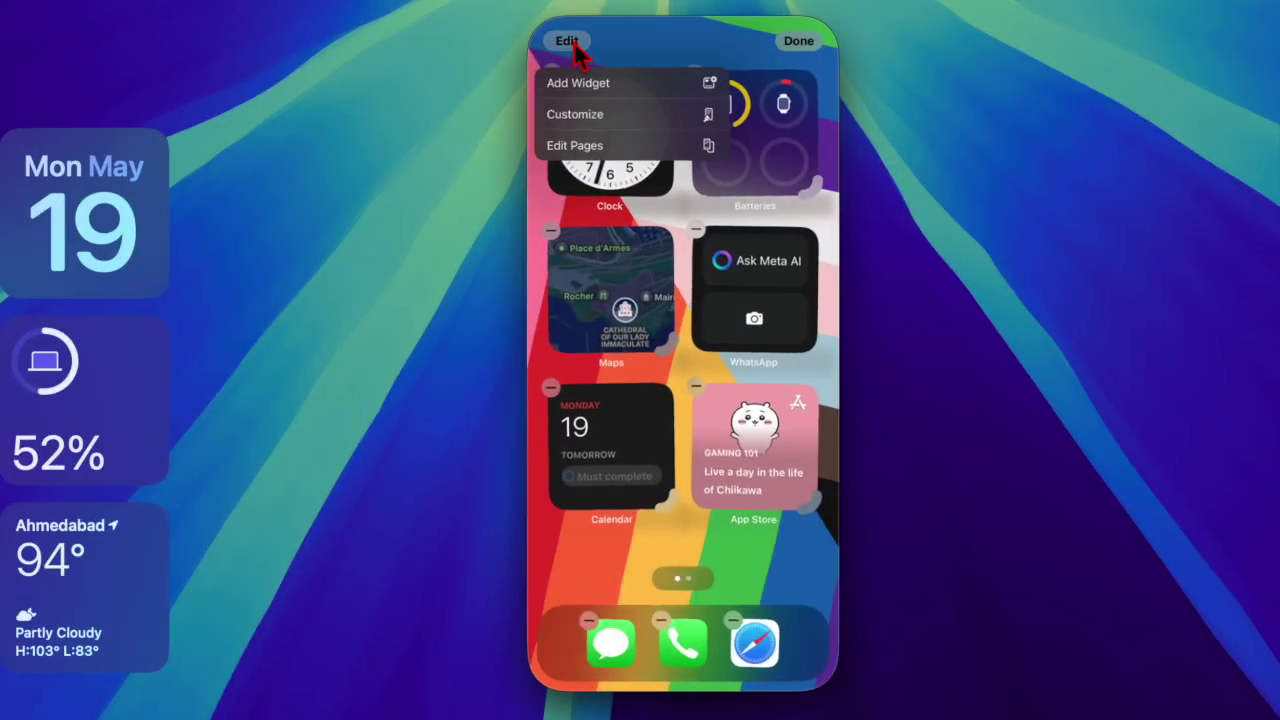
left_click(614, 86)
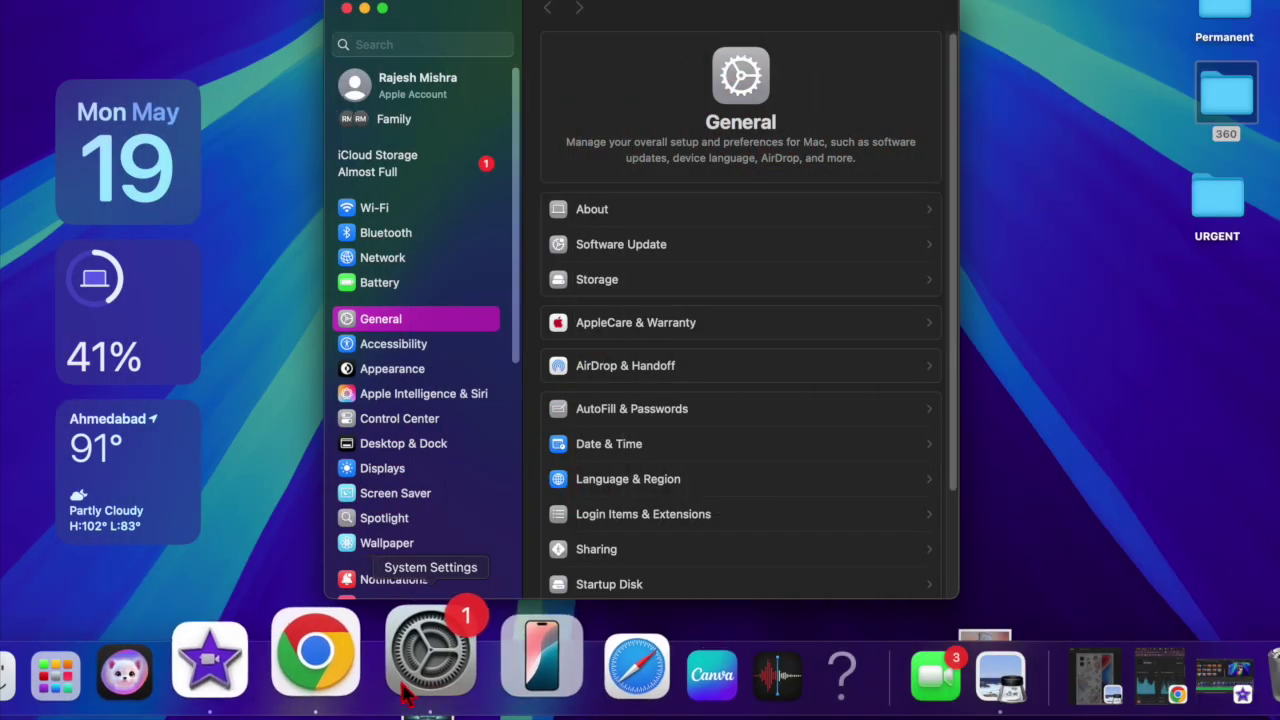
Switch to System Settings on the Mac and open the Apple Account page
left_click(418, 100)
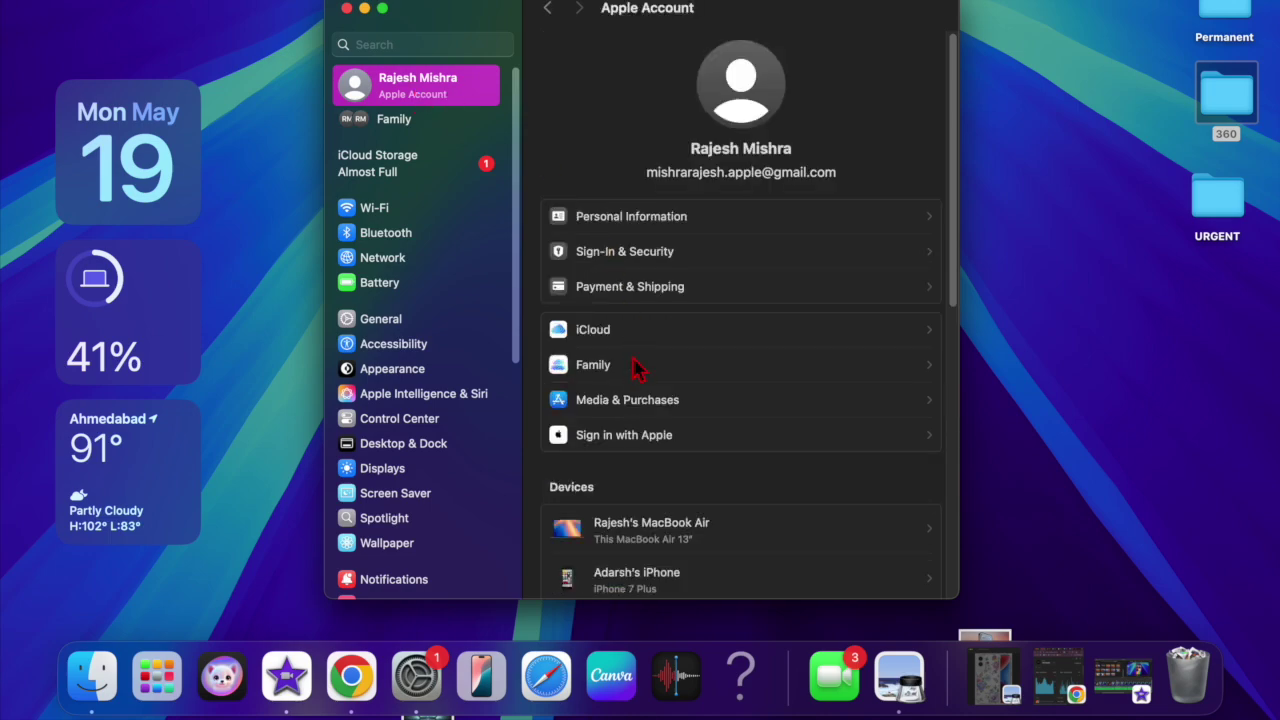
scroll(636, 368, "down", 2)
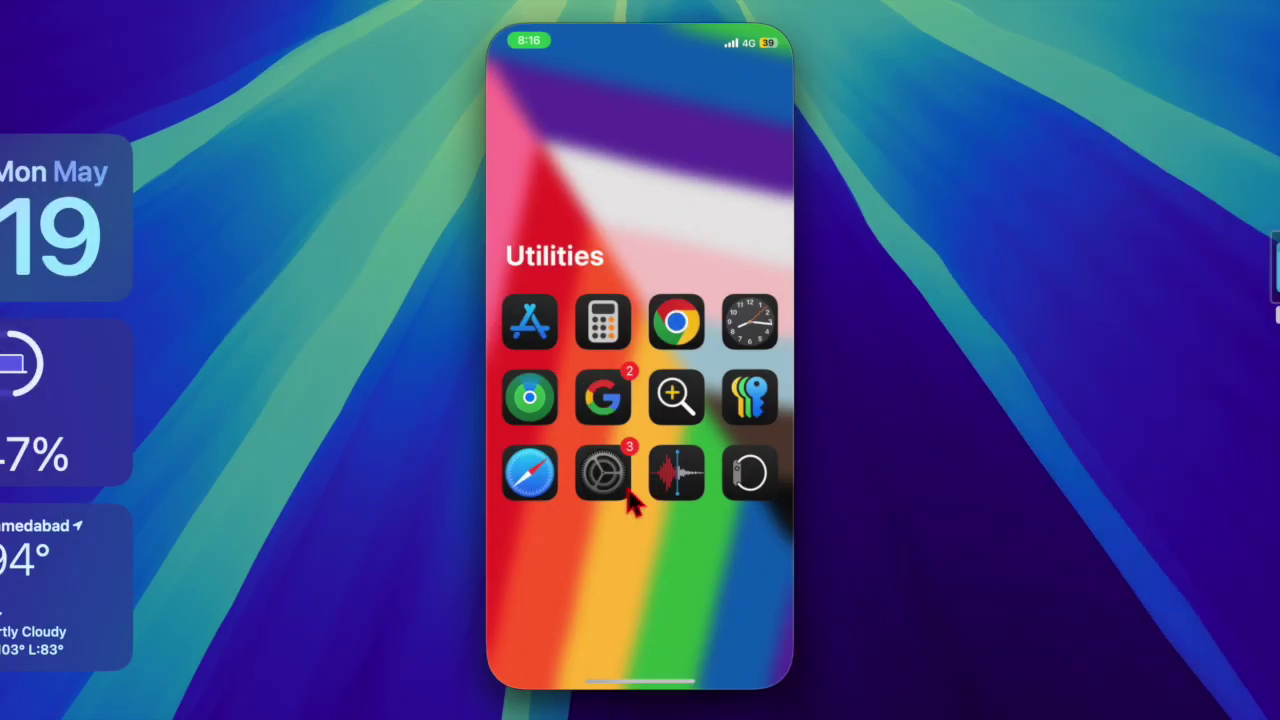
Open the Apple Account page in the iPhone's Settings app
left_click(603, 478)
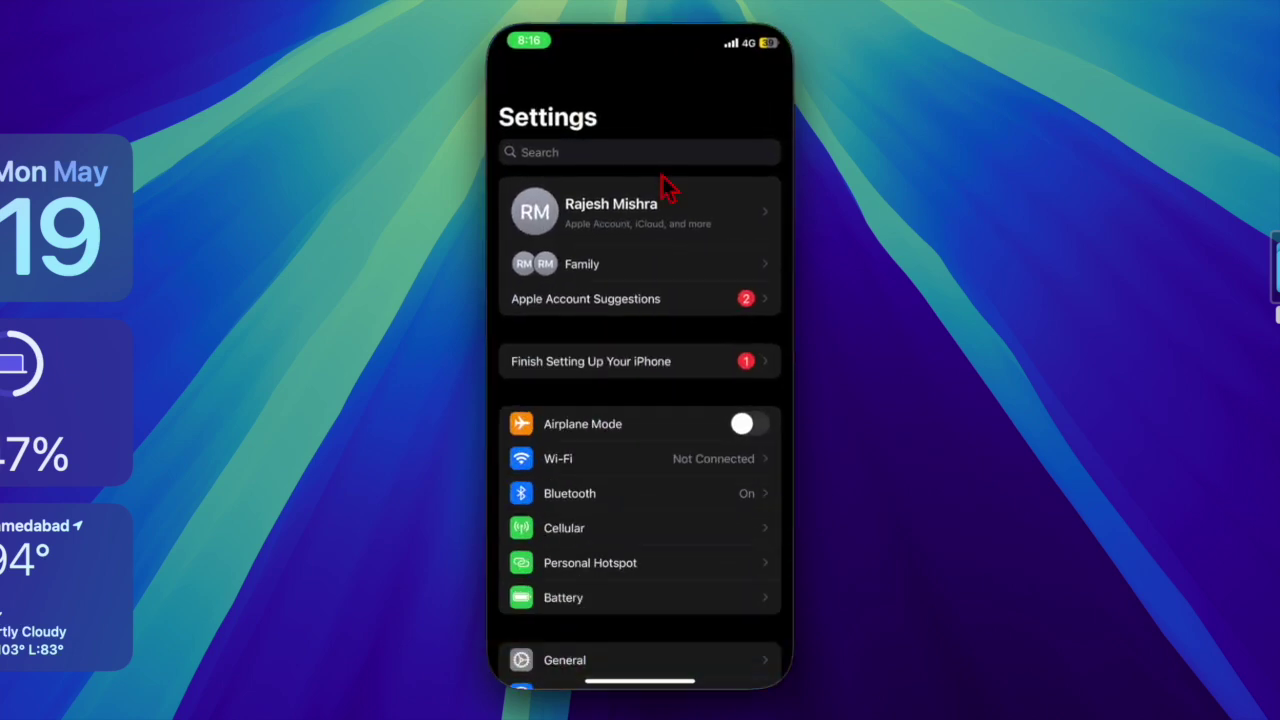
left_click(605, 238)
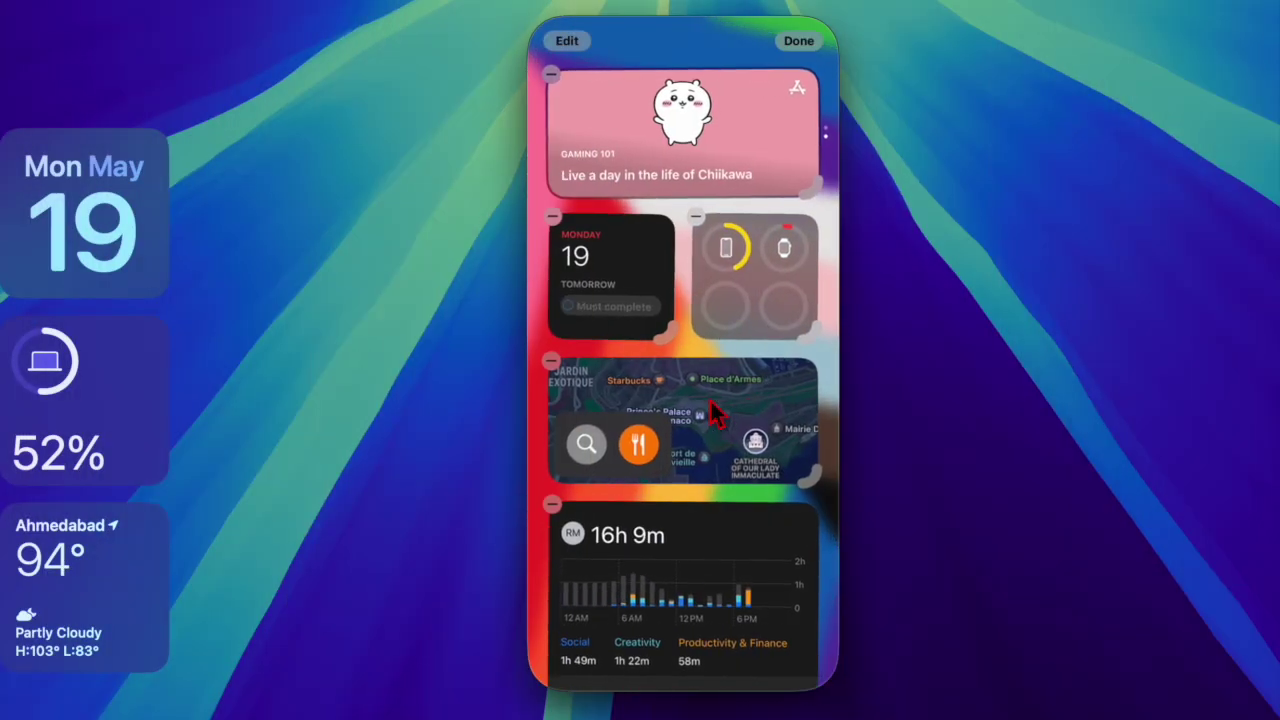
scroll(712, 412, "down", 3)
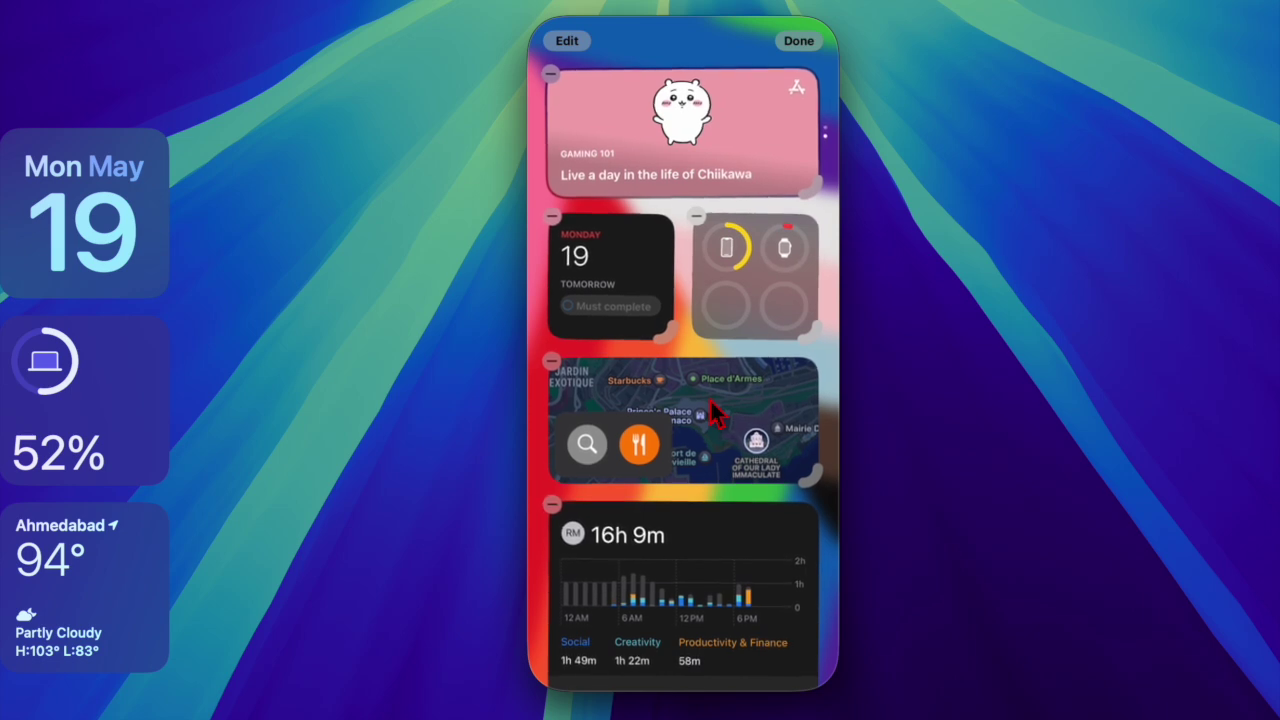
scroll(712, 407, "down", 5)
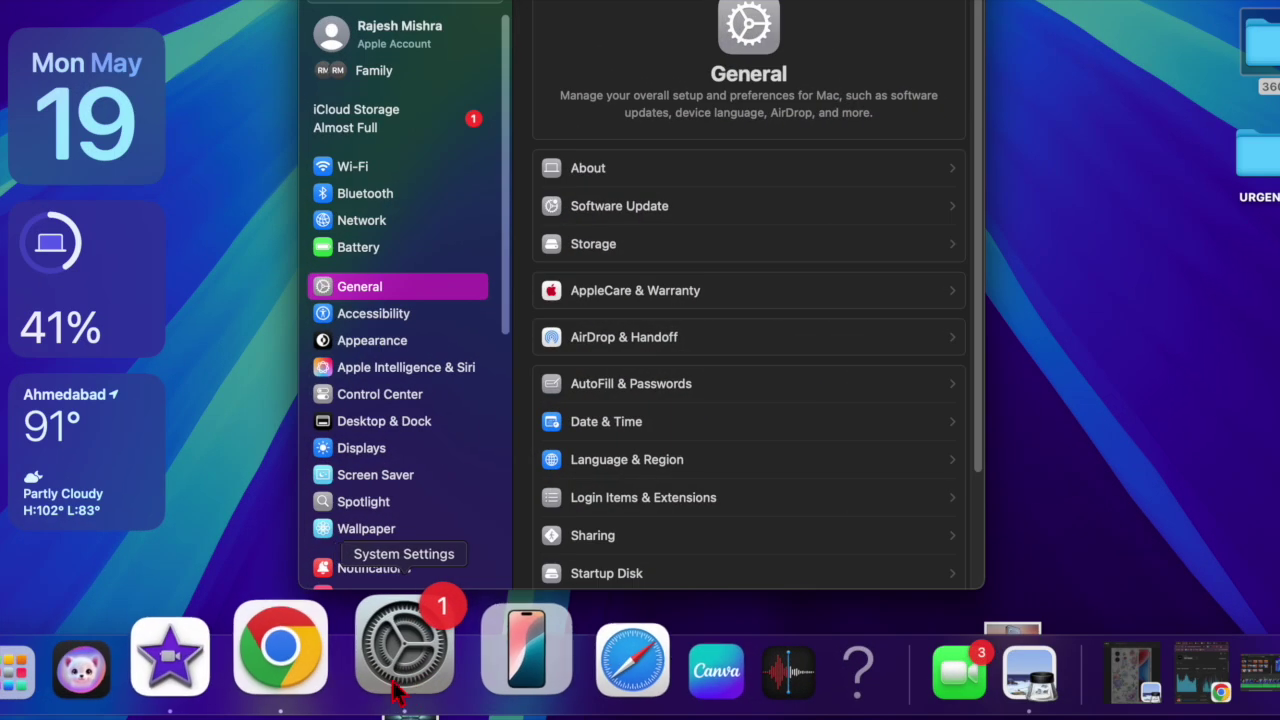
Return to System Settings on the Mac and open the Apple Account page
left_click(398, 48)
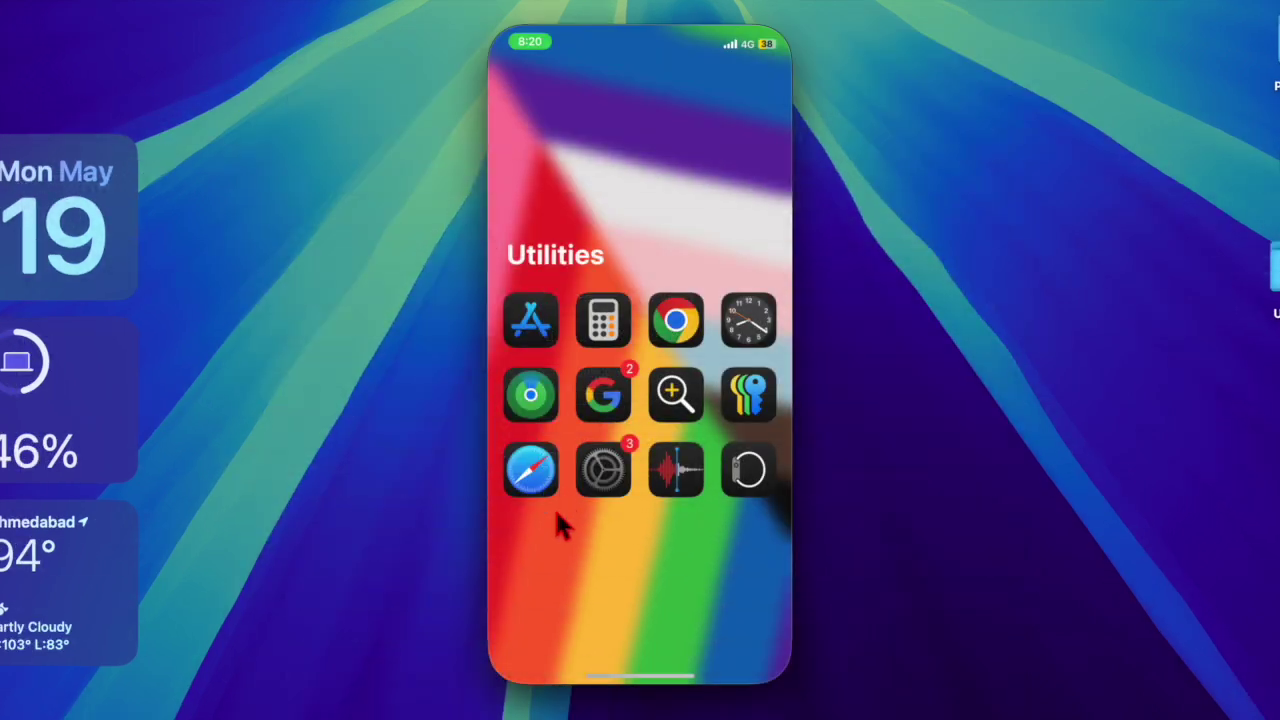
On the iPhone, open the Recovery Contacts page within the Apple Account's Sign-In & Security settings
left_click(603, 470)
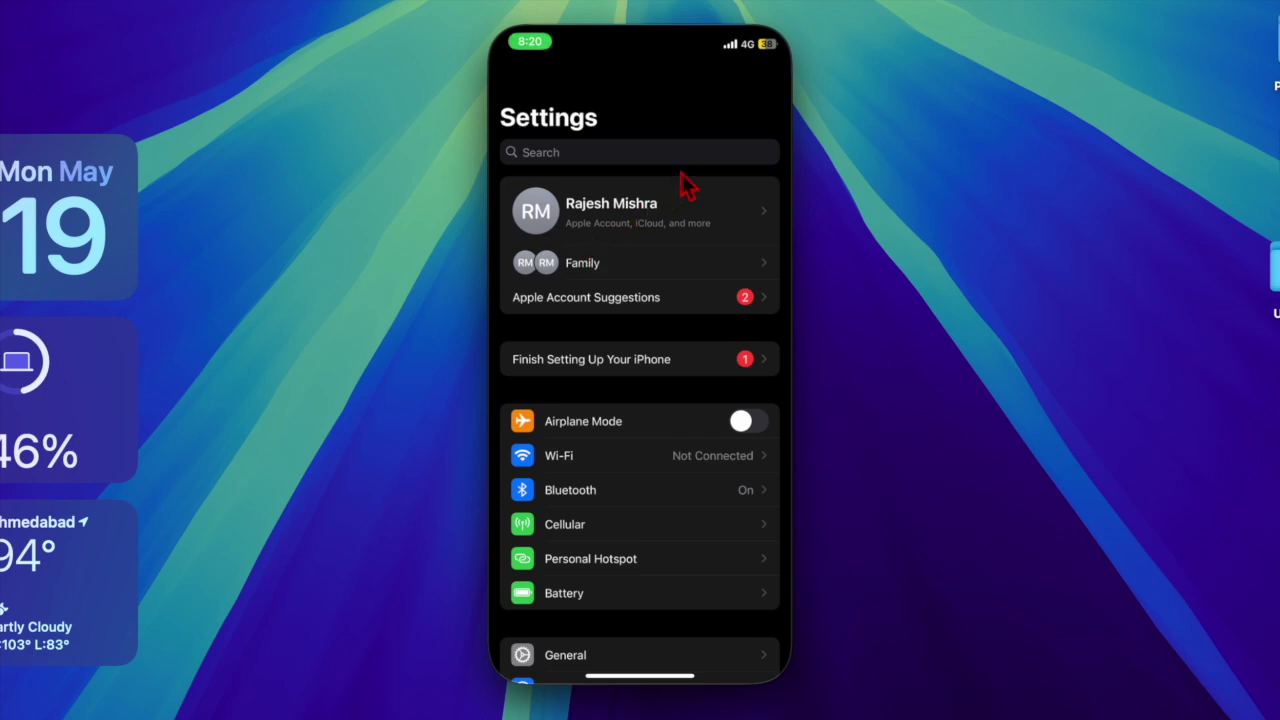
left_click(690, 185)
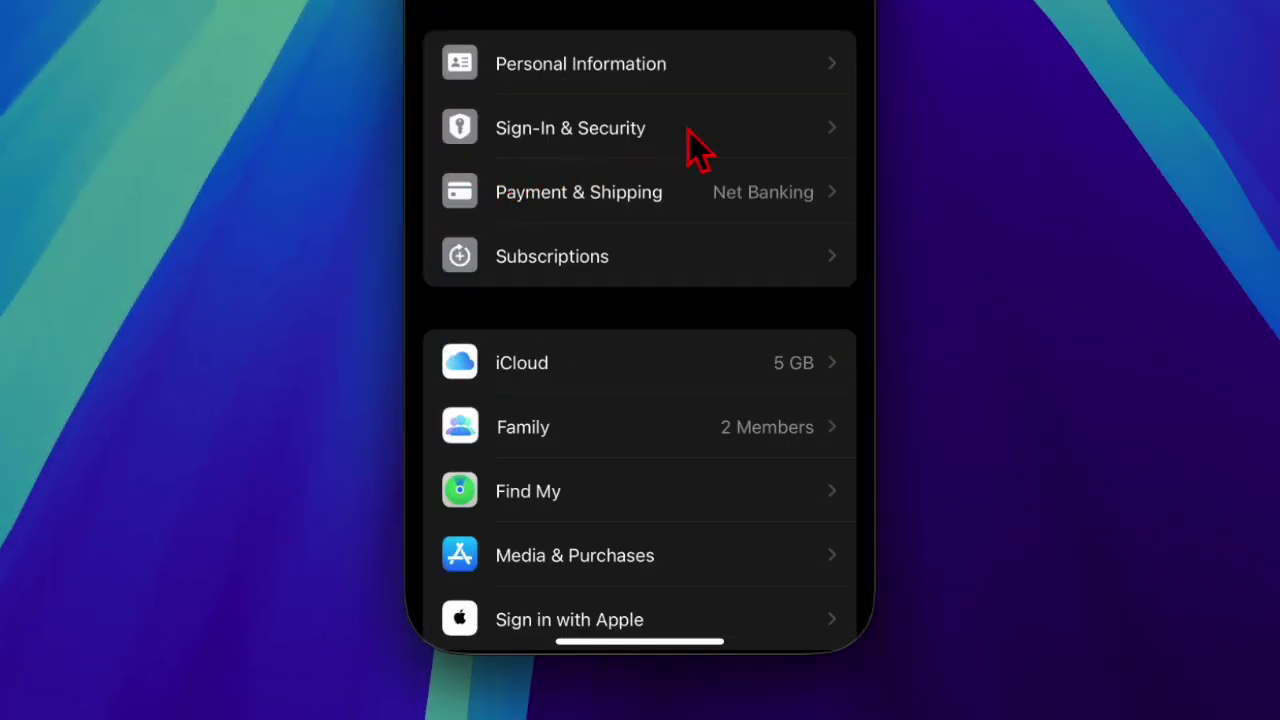
left_click(520, 150)
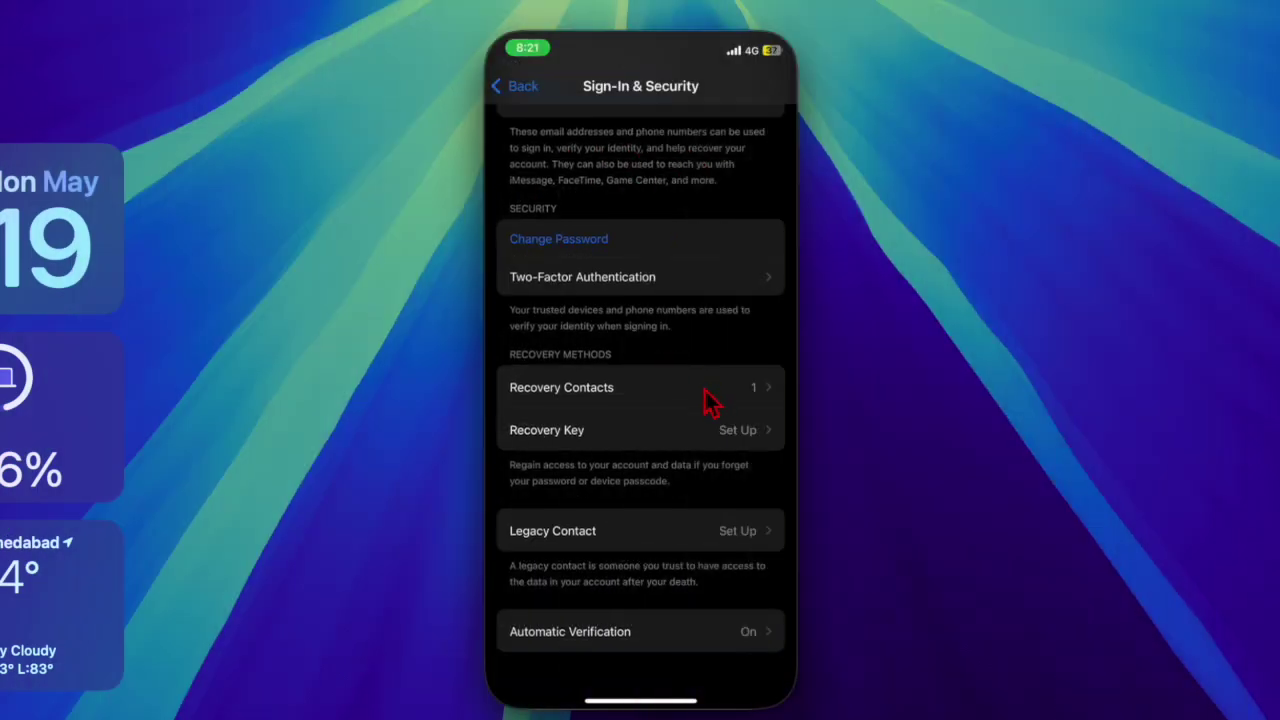
left_click(645, 400)
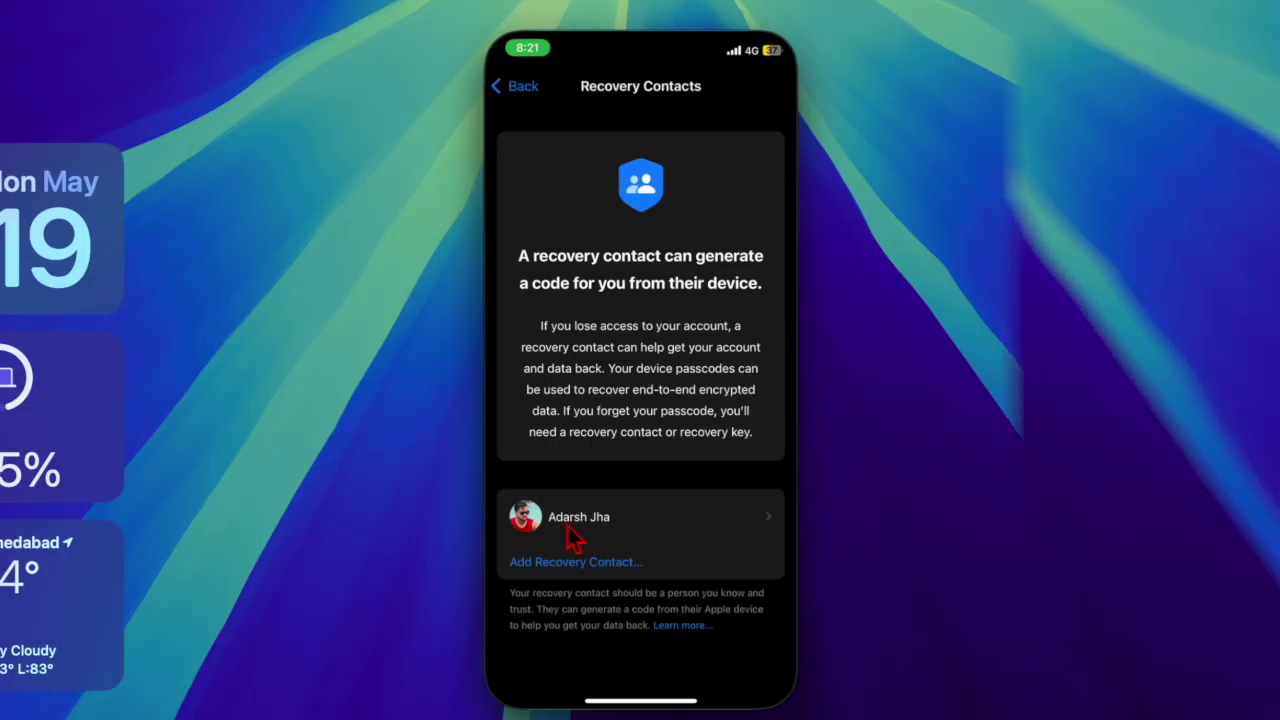
Remove the existing recovery contact from the account and confirm the removal
left_click(628, 518)
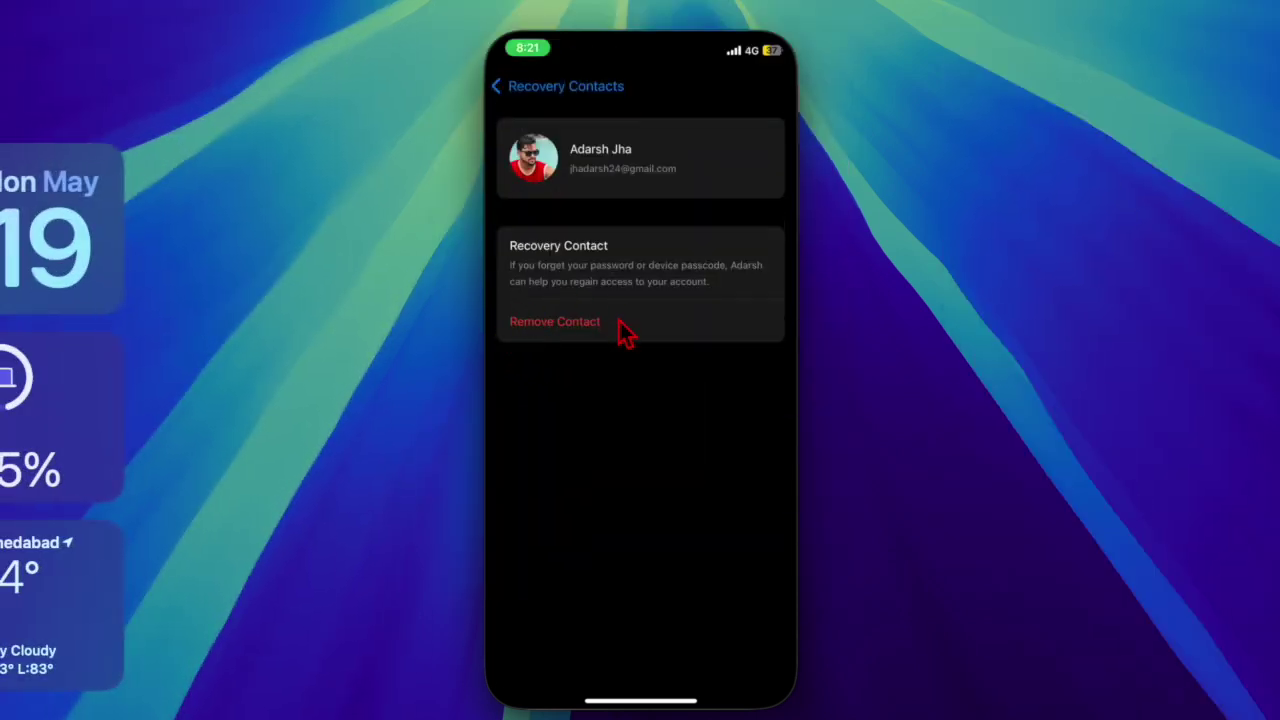
left_click(619, 322)
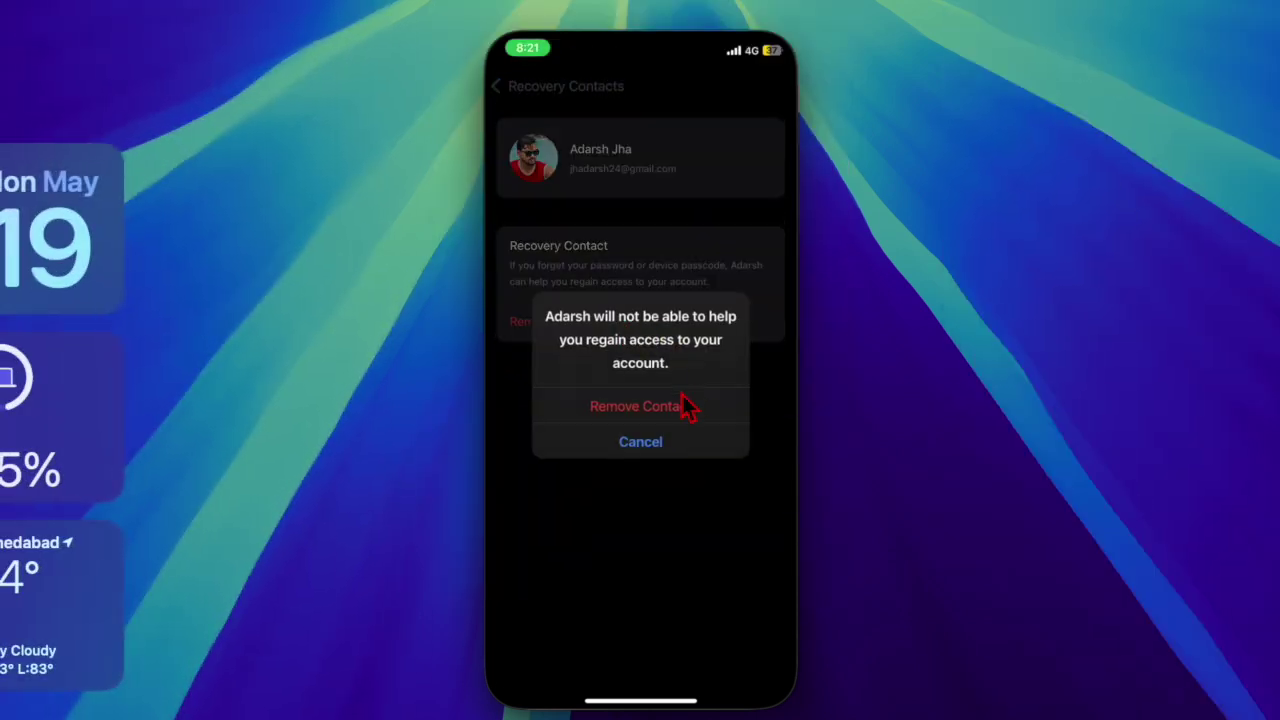
left_click(688, 406)
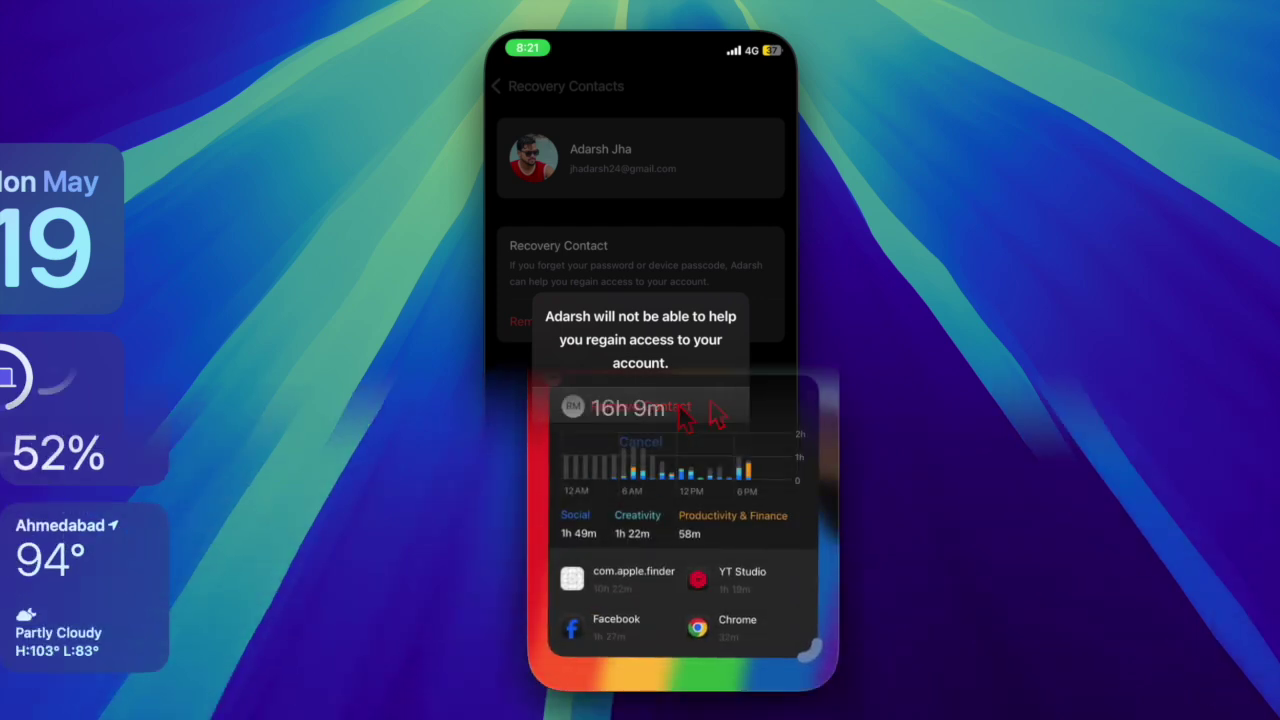
scroll(712, 410, "down", 1)
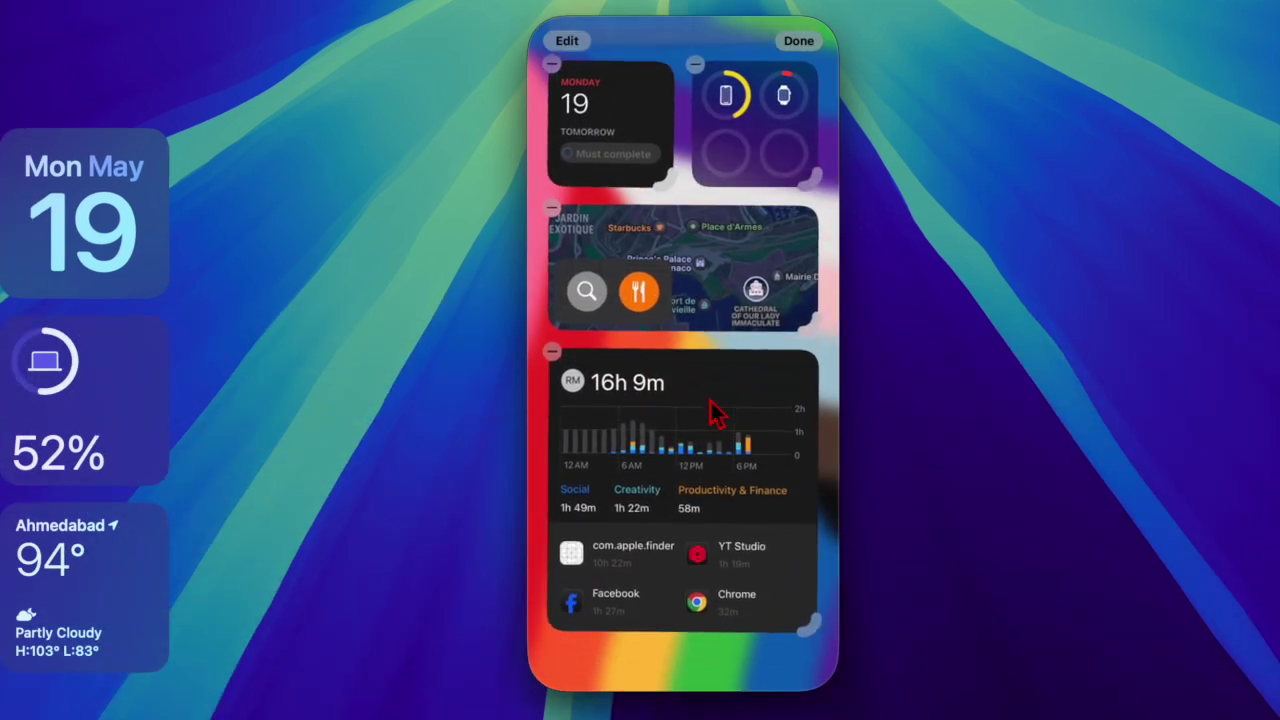
scroll(712, 410, "up", 3)
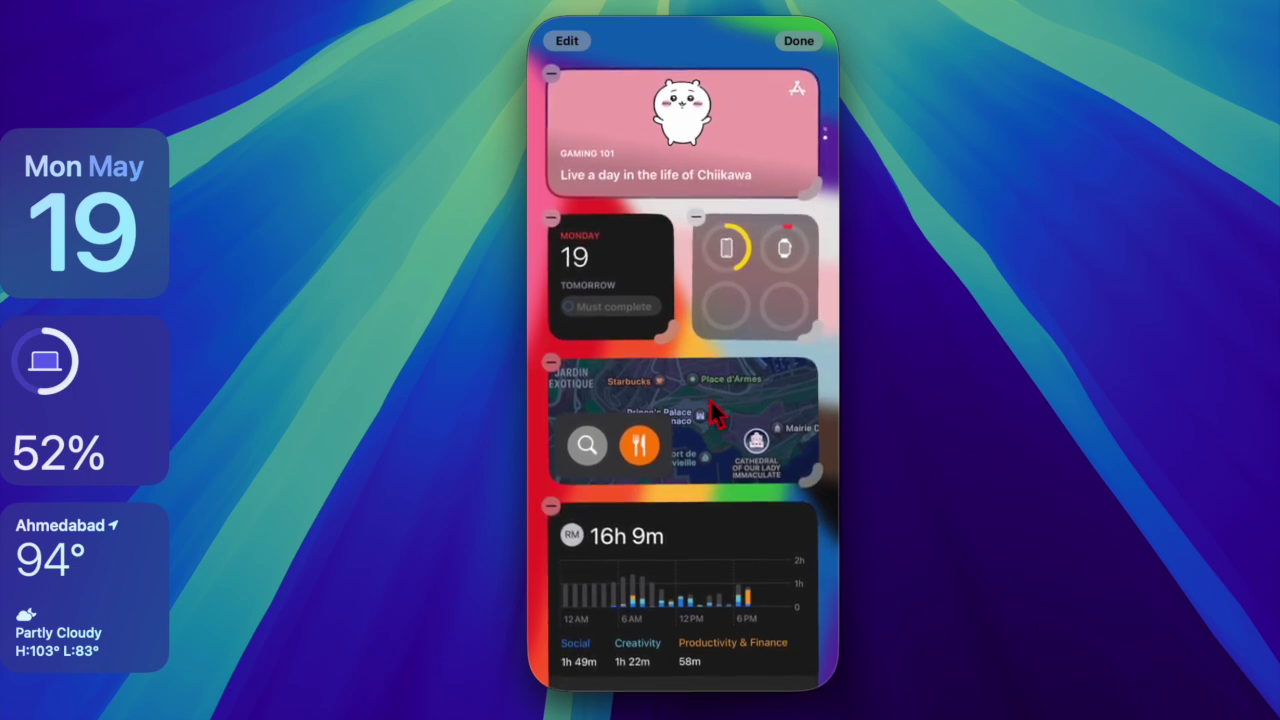
scroll(712, 412, "right", 3)
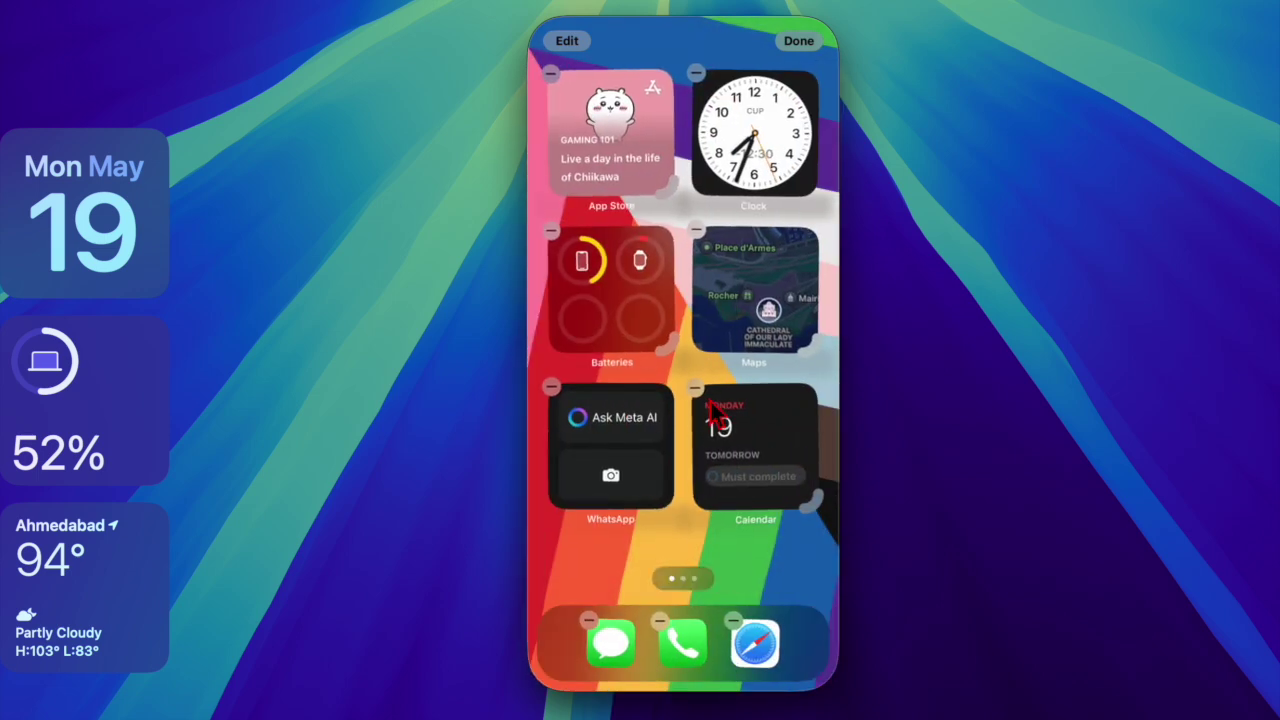
Go to the iPhone's App Library and exit the Home Screen editing mode
scroll(712, 412, "right", 3)
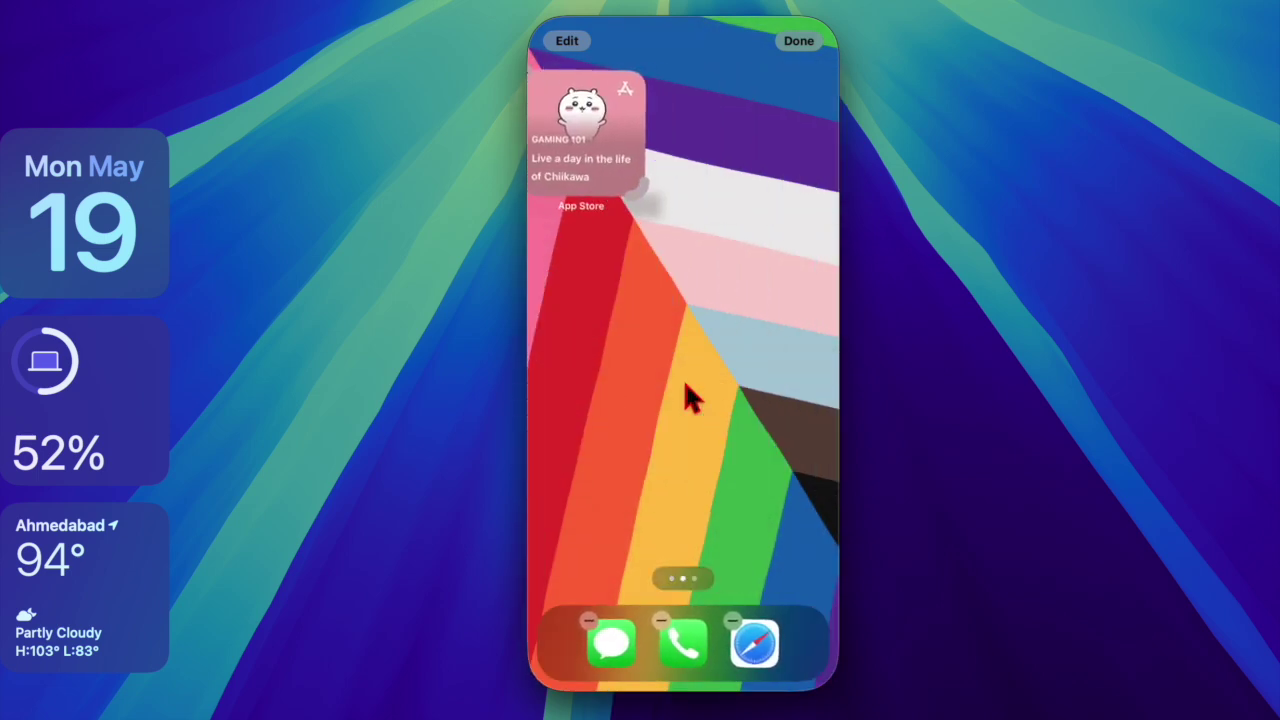
scroll(688, 396, "right", 3)
scroll(688, 396, "right", 3)
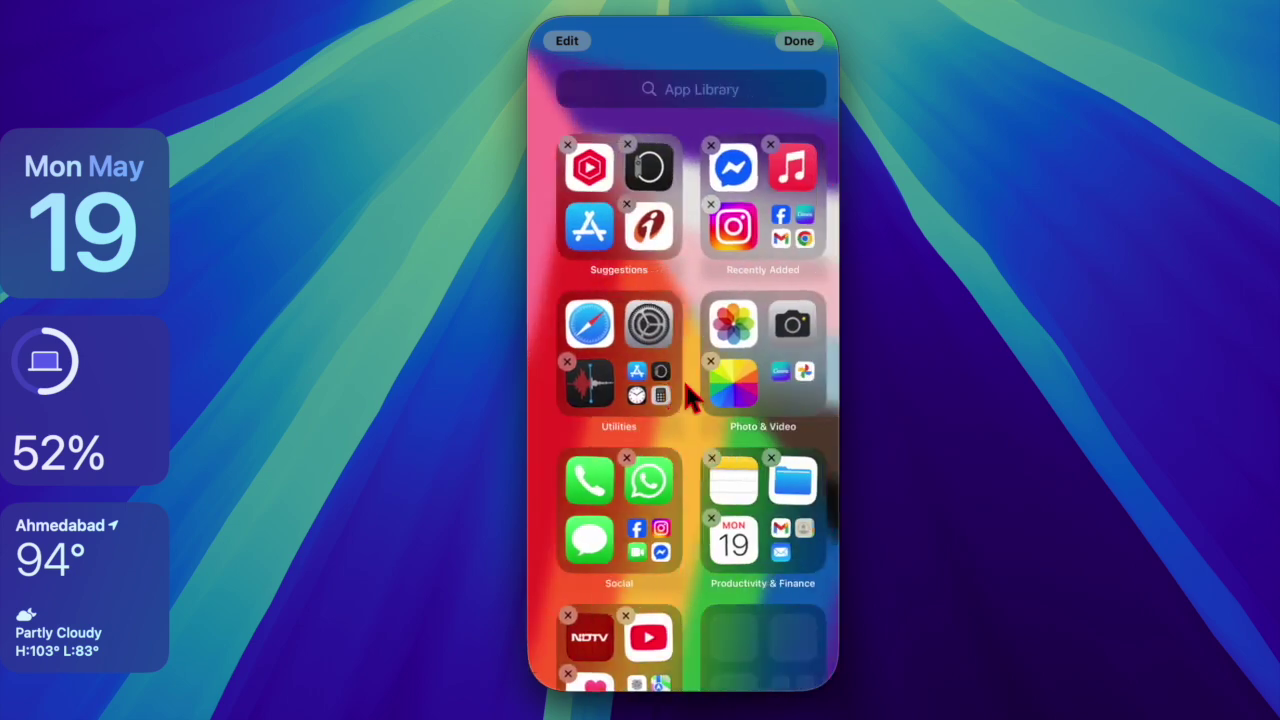
left_click(800, 44)
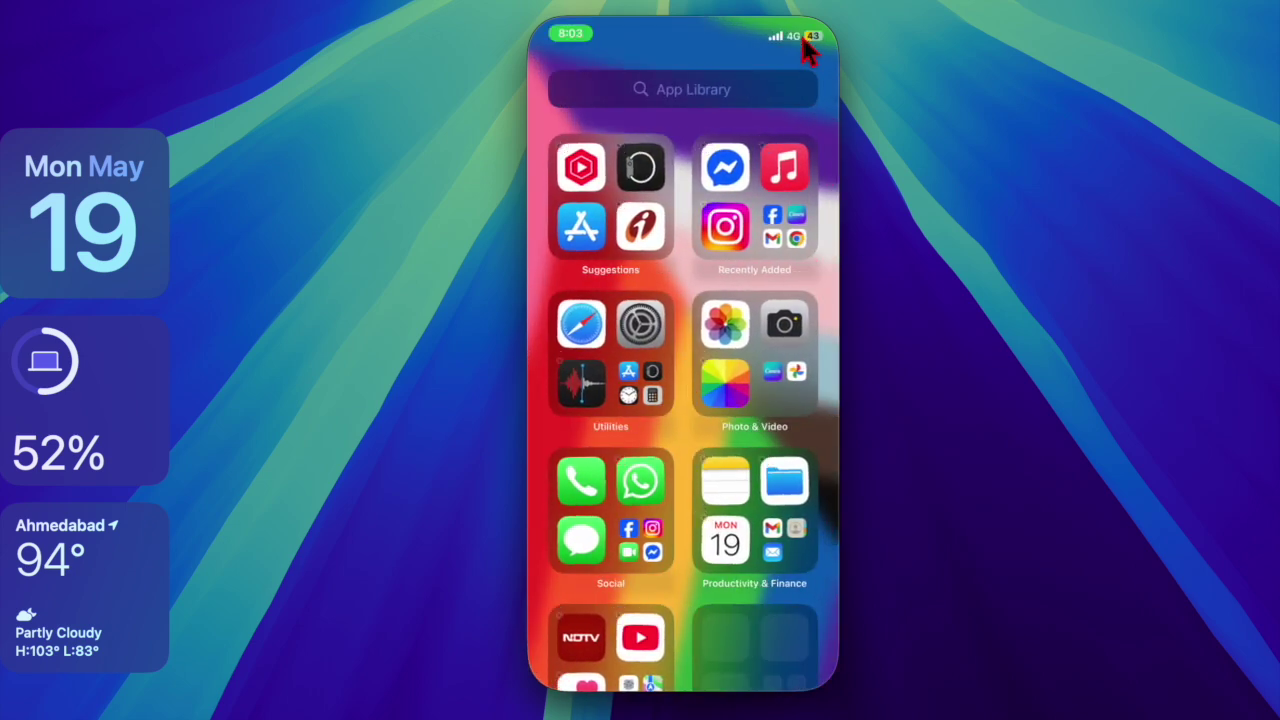
Look through the Recently Added folder in the App Library, close it and open the Social folder
left_click(783, 226)
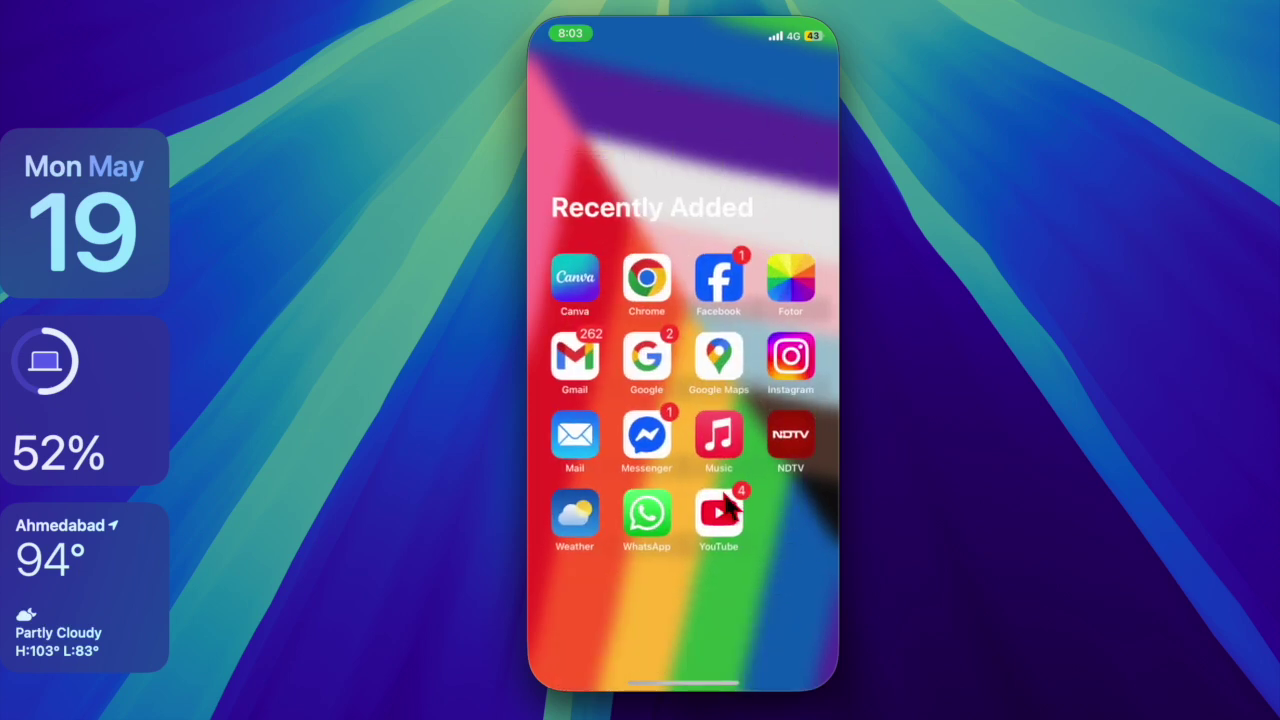
left_click(682, 595)
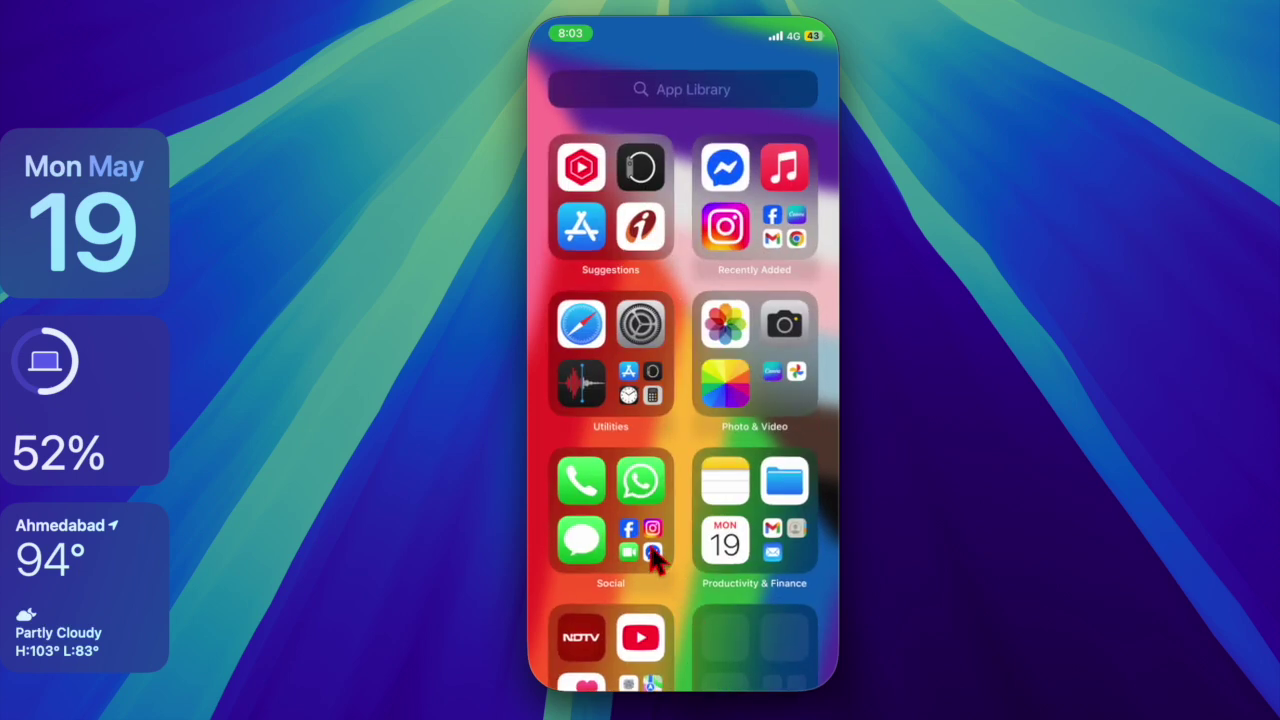
left_click(652, 558)
left_click(652, 560)
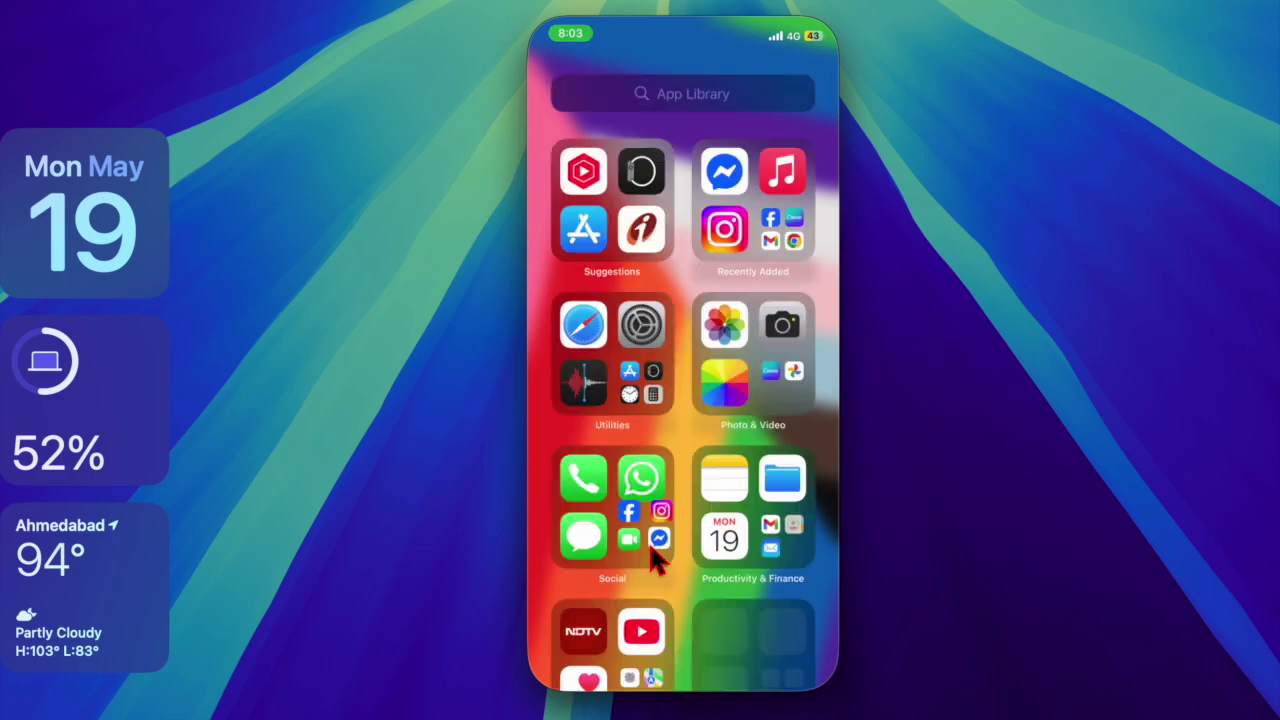